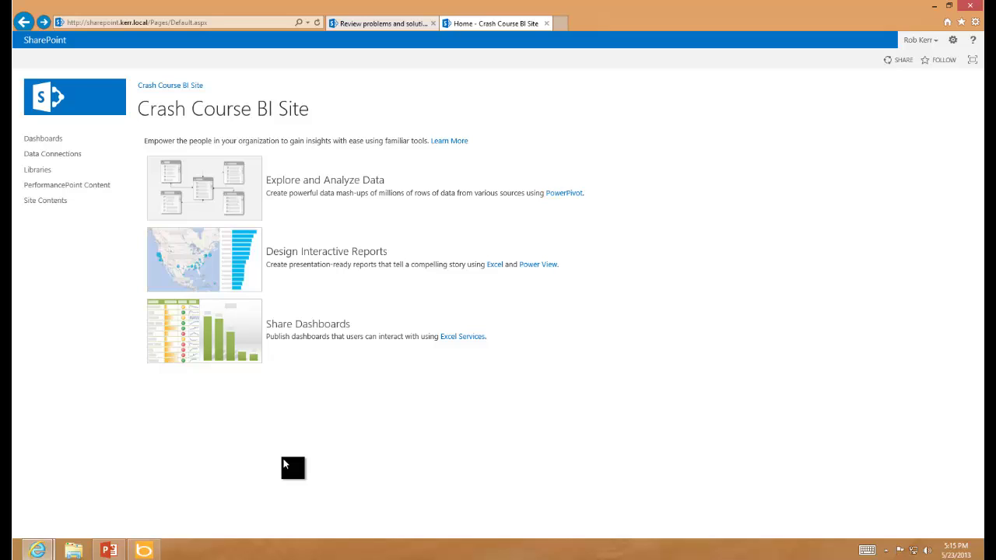
Open the PerformancePoint Content list and add a new item to launch Dashboard Designer.
click(92, 191)
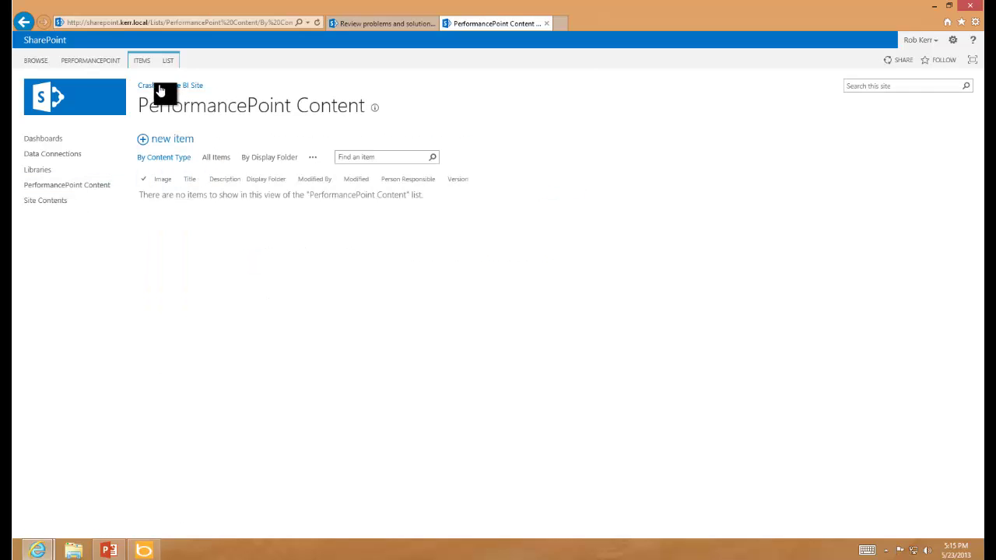
click(148, 139)
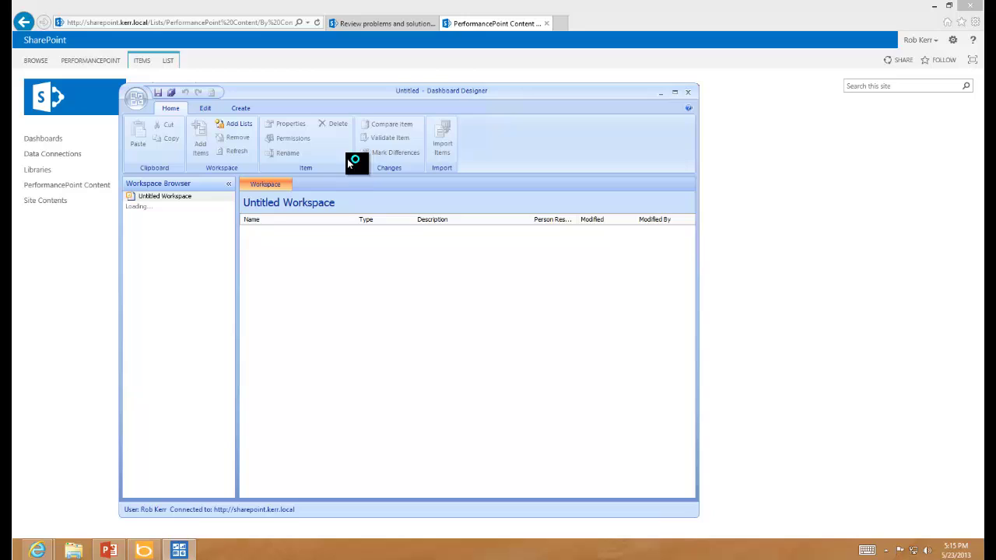
Create a new Analysis Services data source on server spdb2\tabular.
double_click(449, 91)
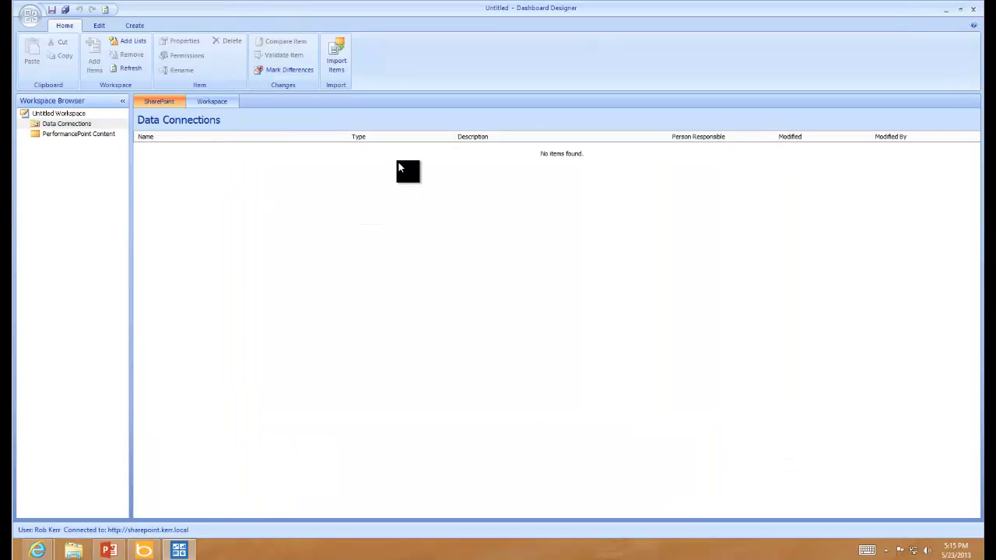
right_click(84, 124)
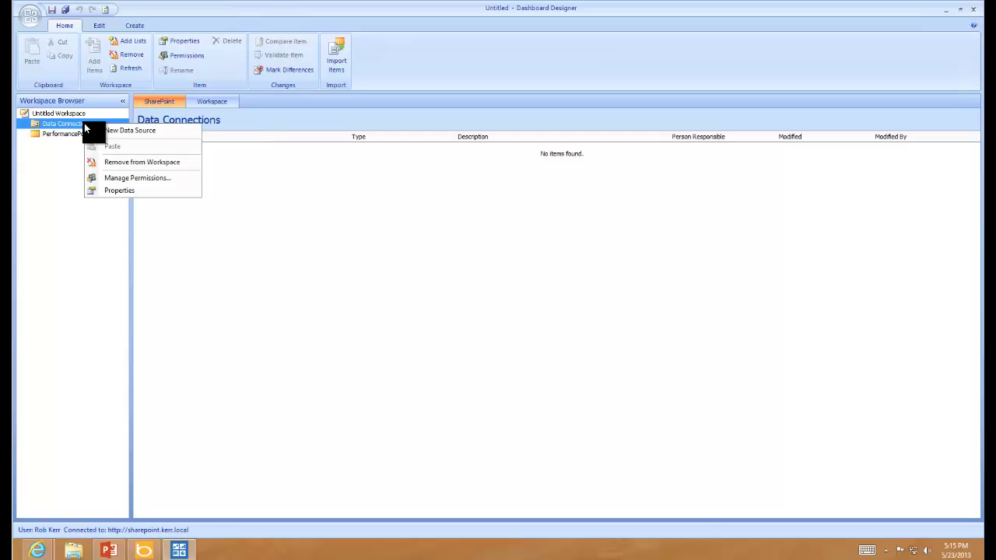
click(110, 131)
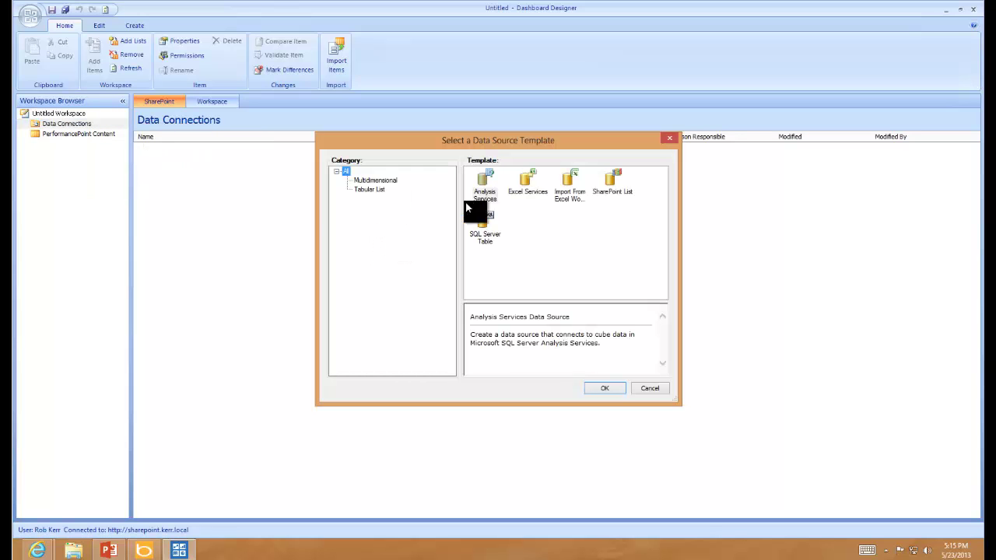
click(479, 196)
click(598, 393)
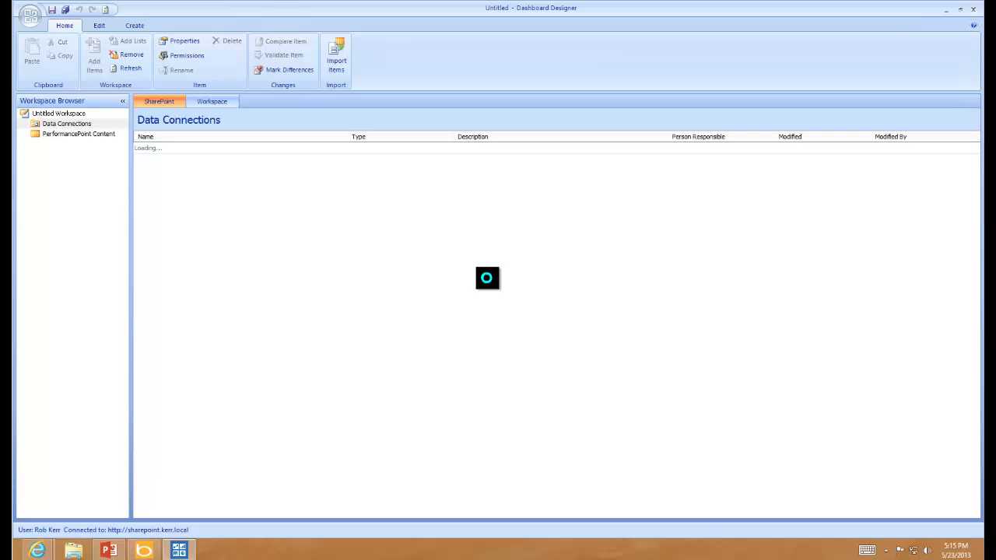
text(s)
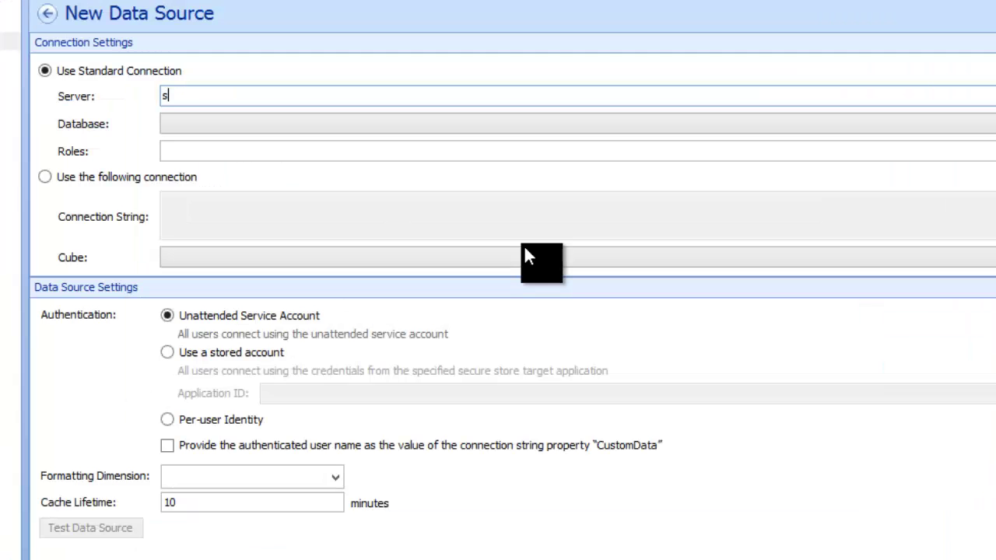
text(pdb2\tabular)
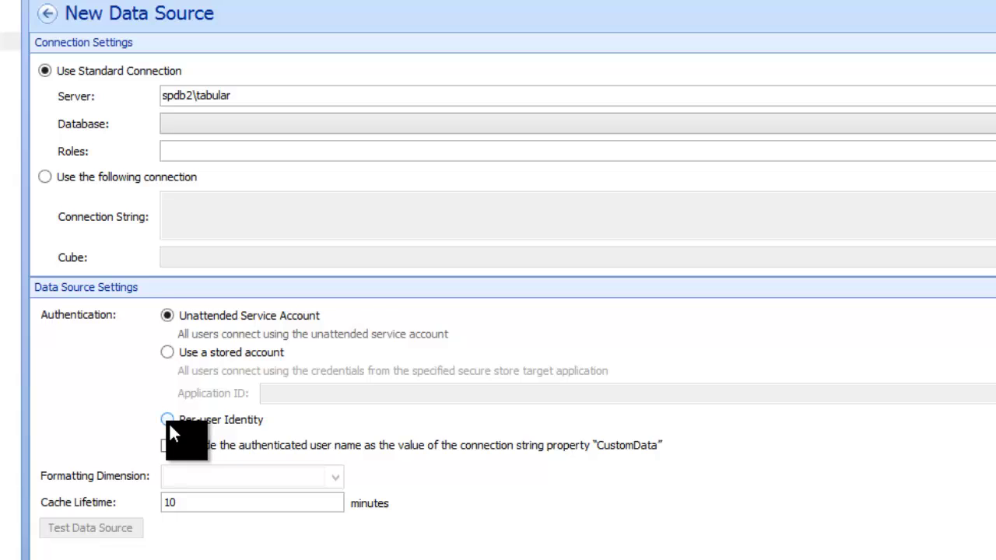
Use per-user identity with the AdventureWorksTABULAR database and Internet Sales cube, and test it.
click(165, 420)
click(240, 123)
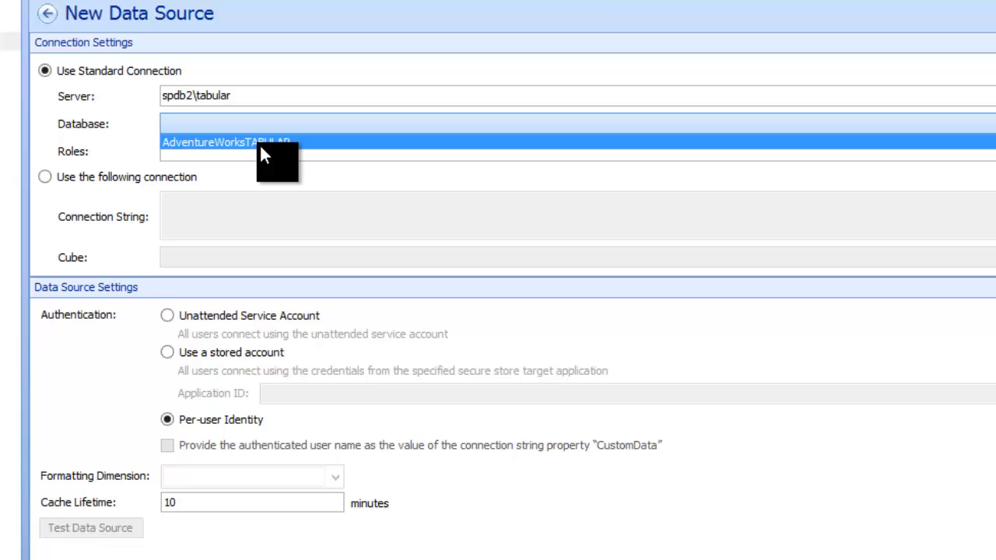
click(261, 146)
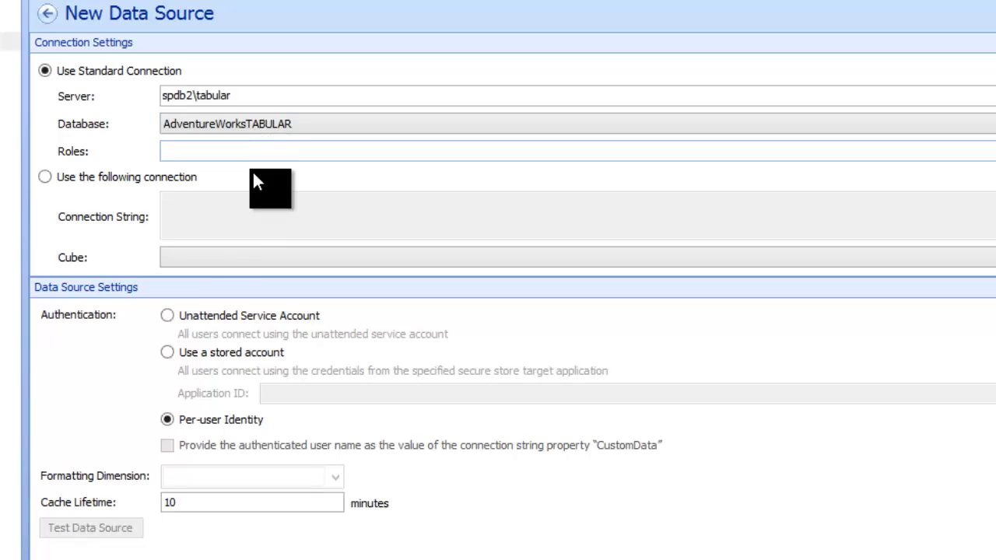
click(193, 257)
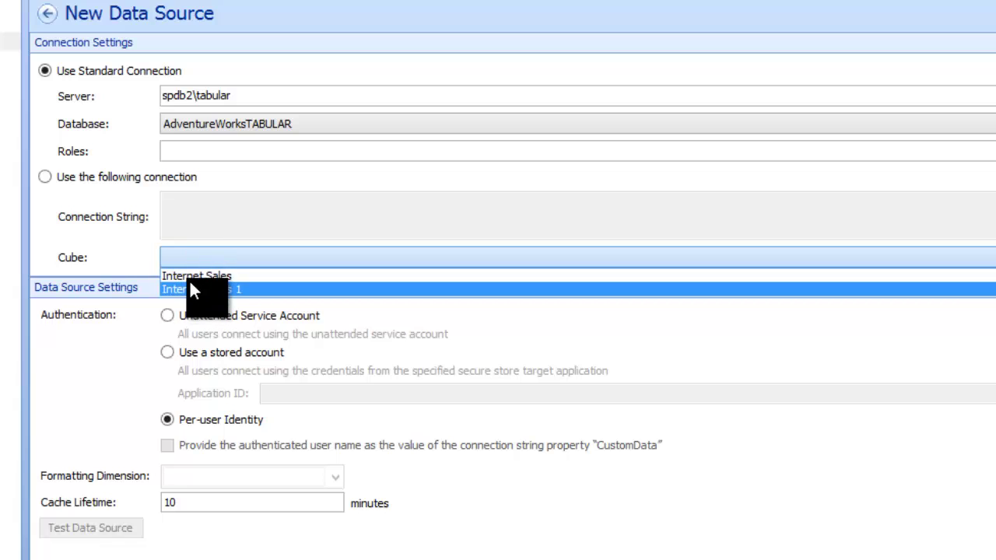
click(191, 277)
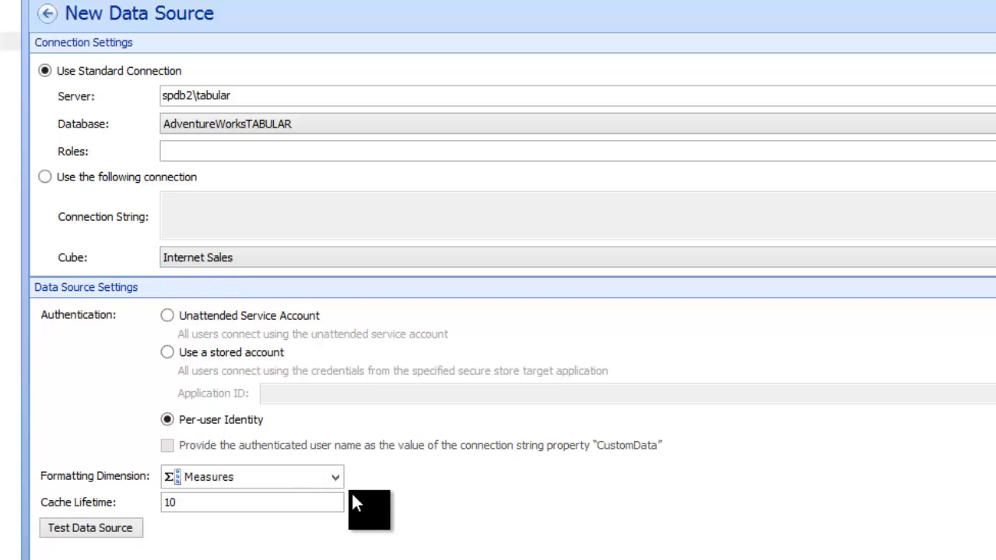
click(78, 529)
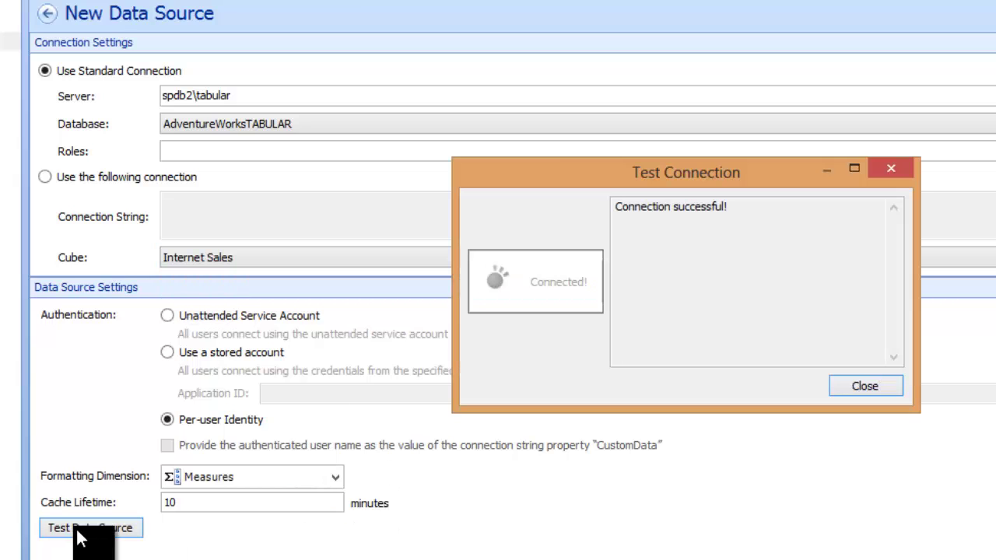
click(861, 379)
Name the data source AWorksPPS.
click(145, 9)
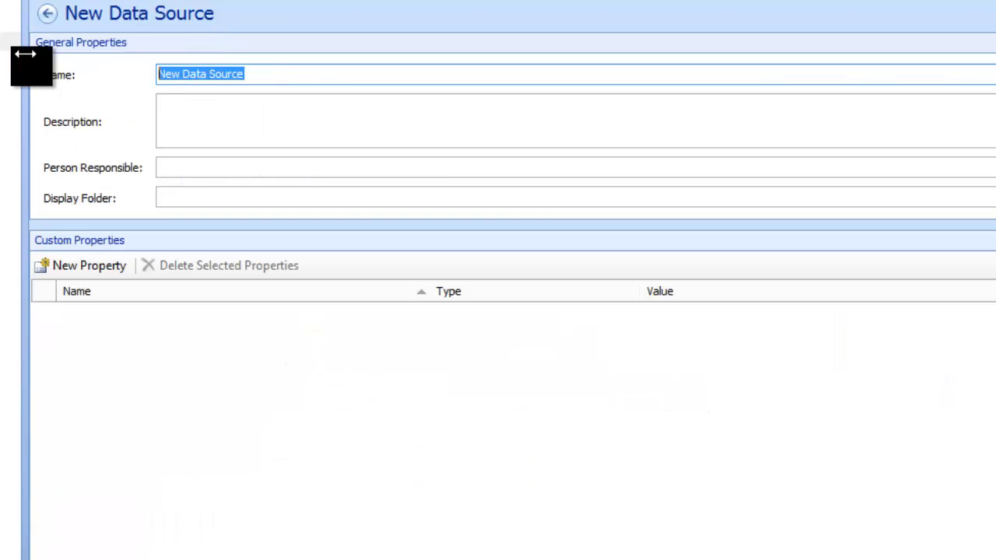
text(AWorksPPS)
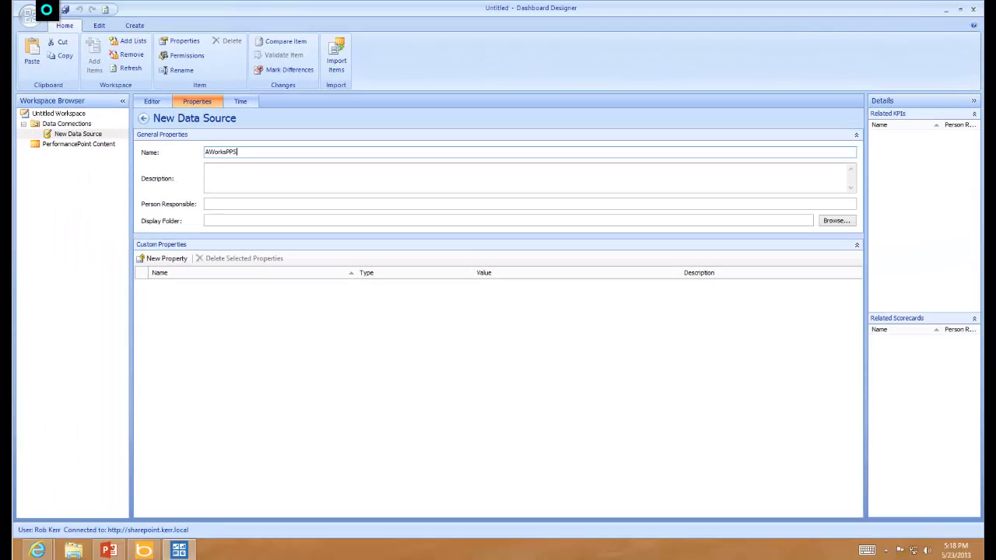
key(Tab)
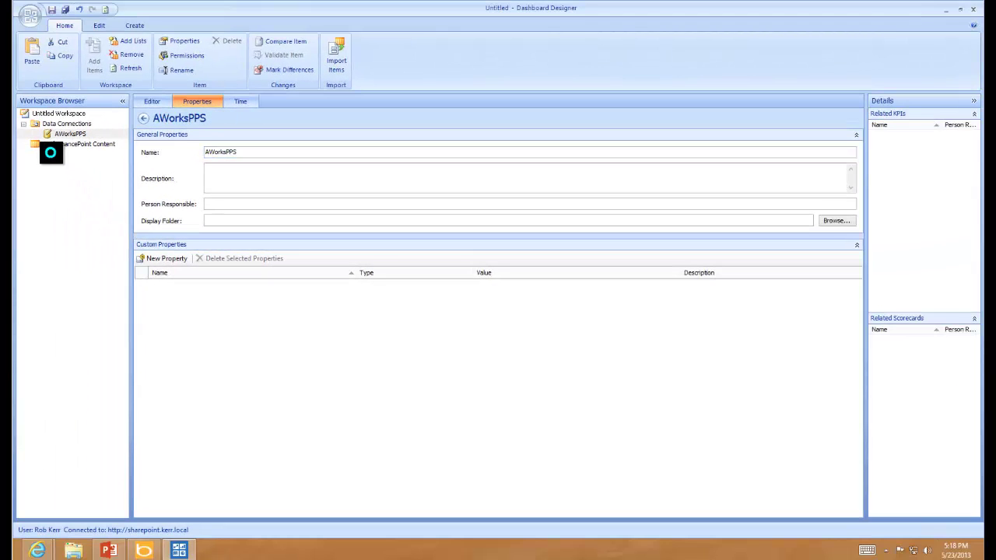
click(50, 143)
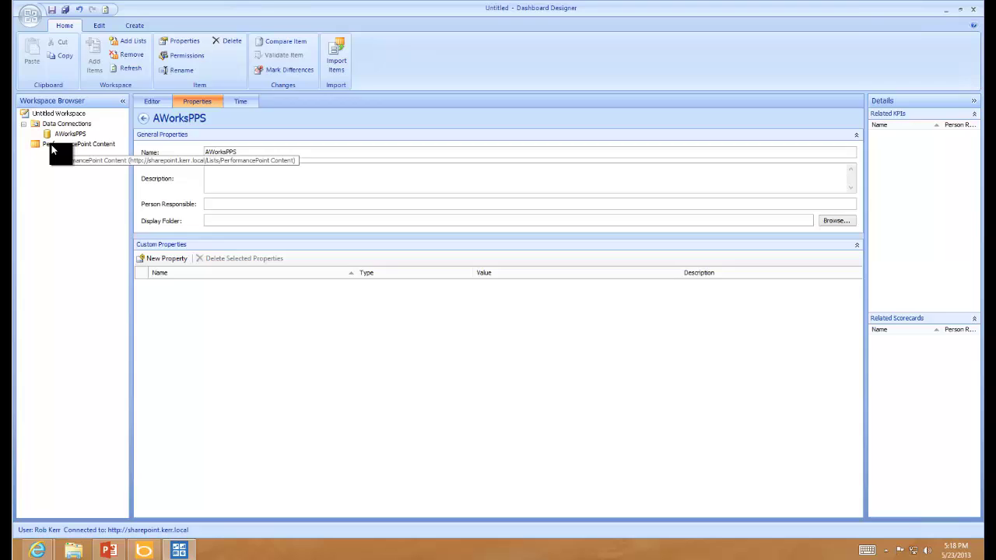
Create a new Analytic Chart report using the AWorksPPS data source.
right_click(52, 148)
mouse_move(156, 303)
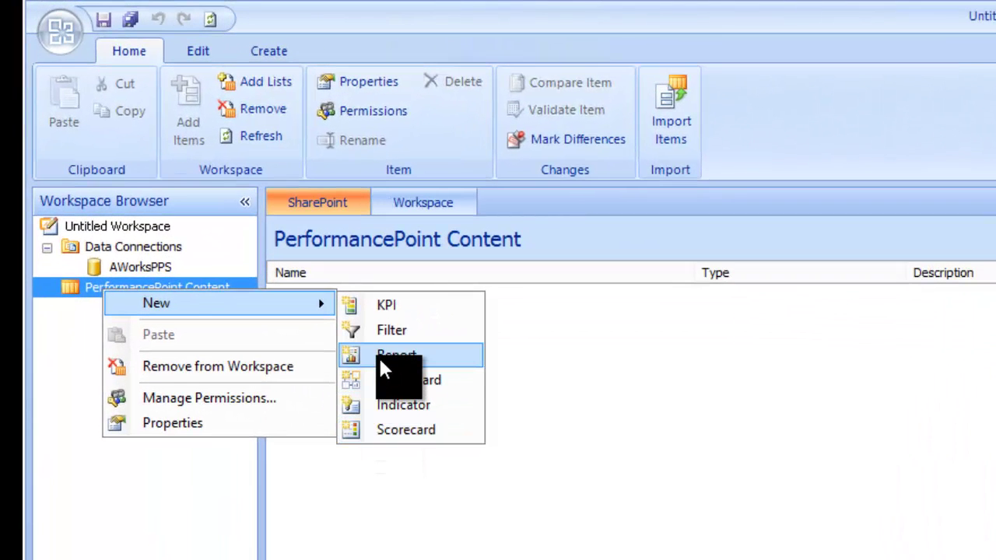
click(381, 355)
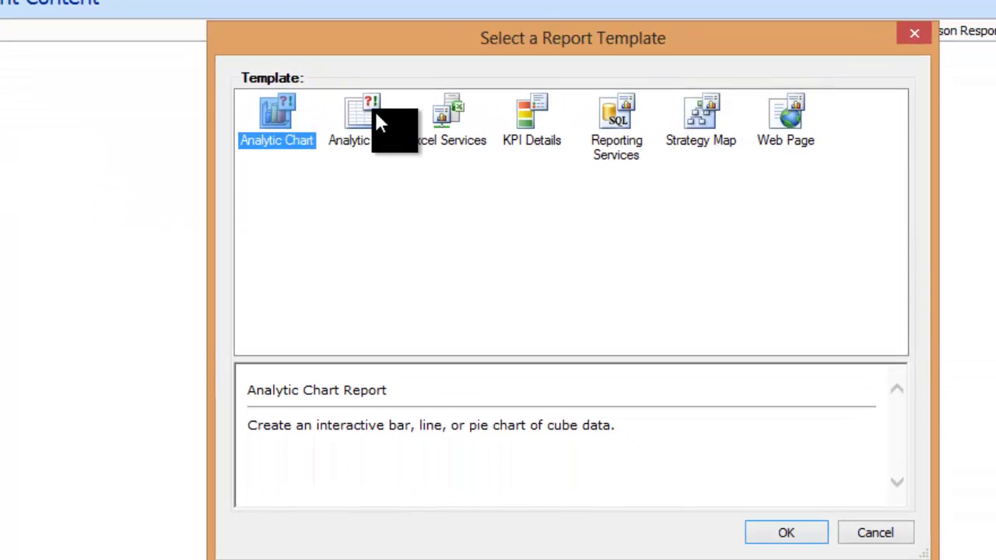
click(375, 117)
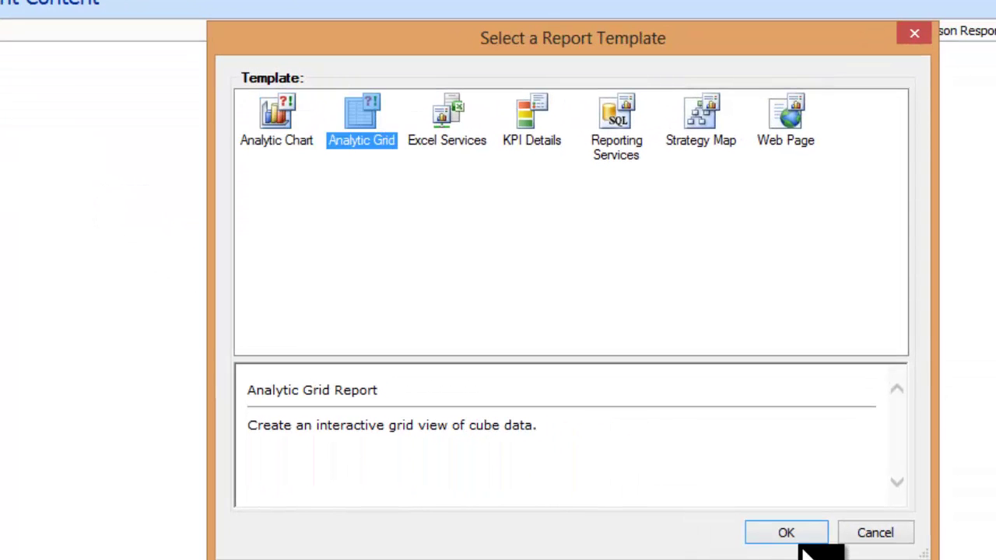
click(289, 97)
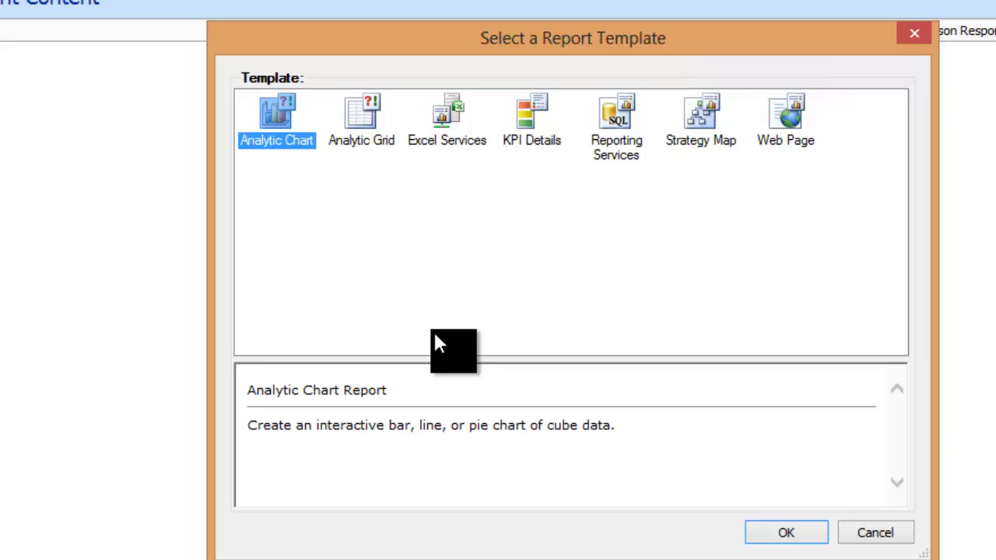
click(784, 533)
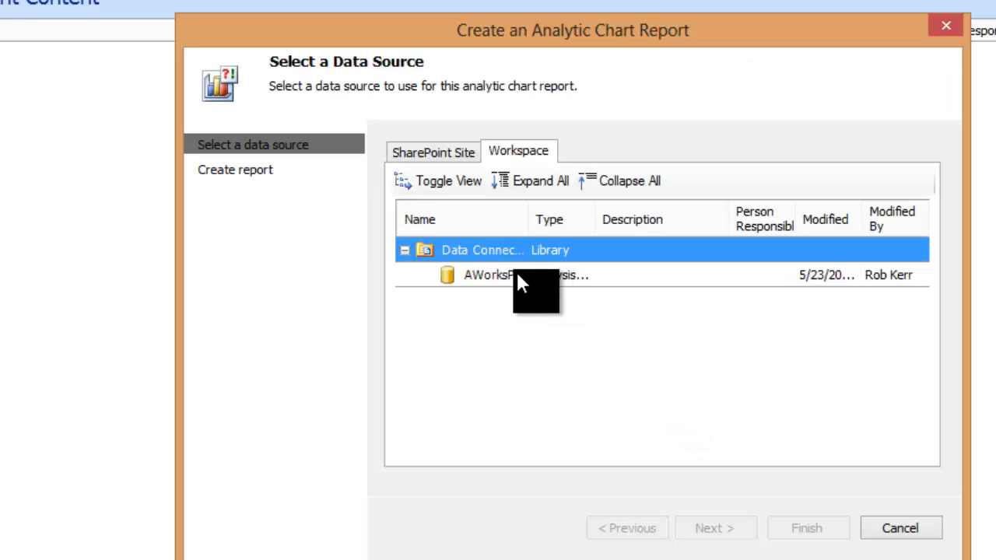
click(492, 273)
click(806, 529)
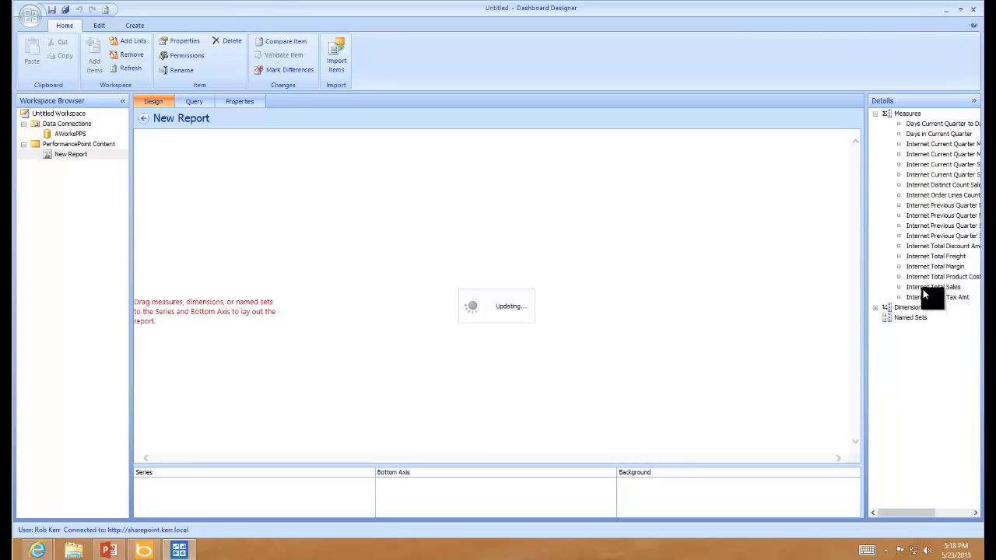
Chart Internet Total Sales as the series with Product Category Name on the bottom axis.
mouse_move(933, 286)
mouse_down()
mouse_move(346, 498)
mouse_move(277, 489)
mouse_up()
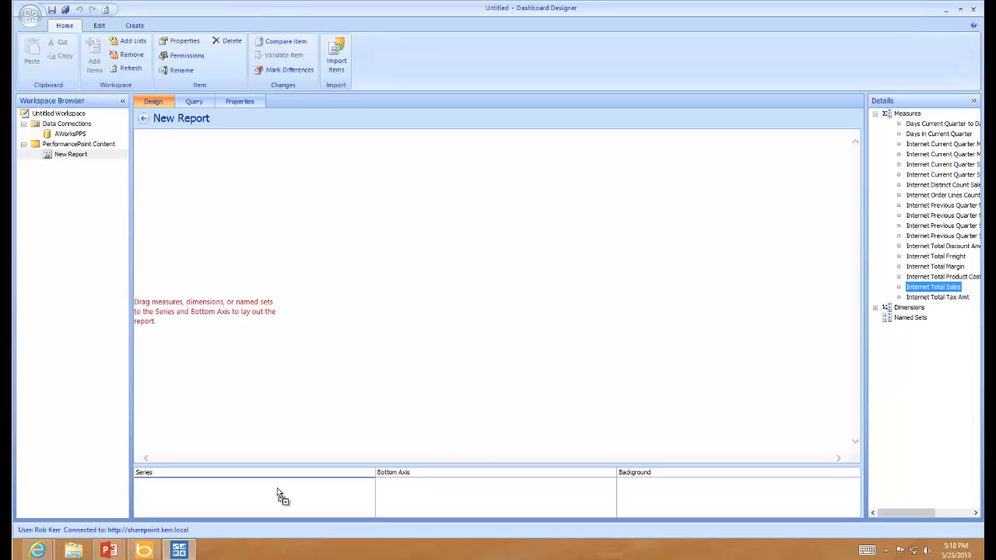
drag(277, 496, 277, 495)
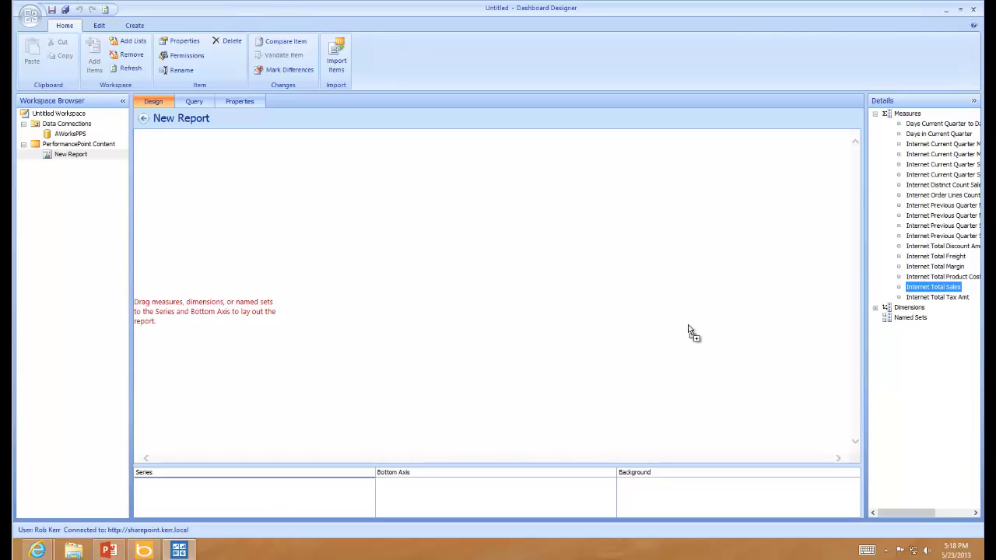
click(875, 308)
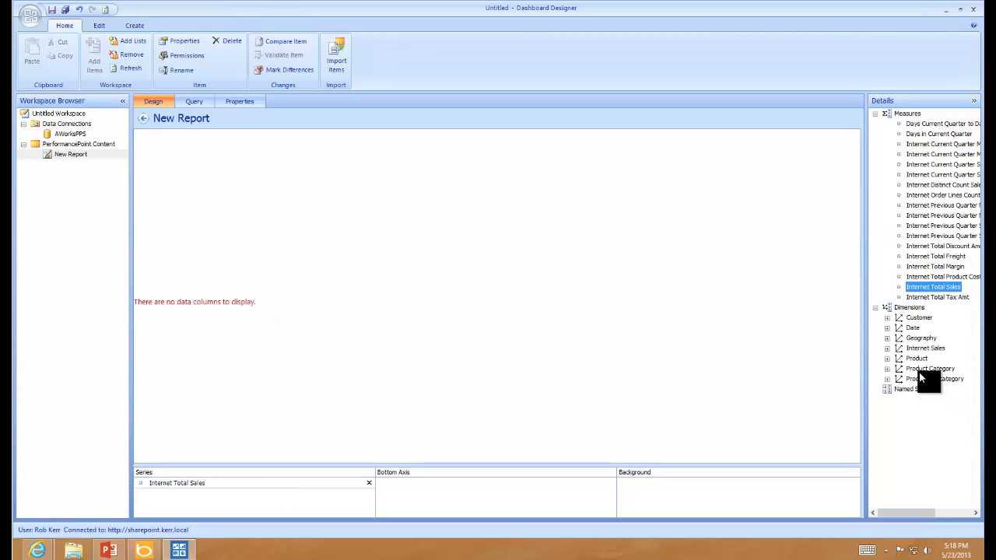
click(887, 368)
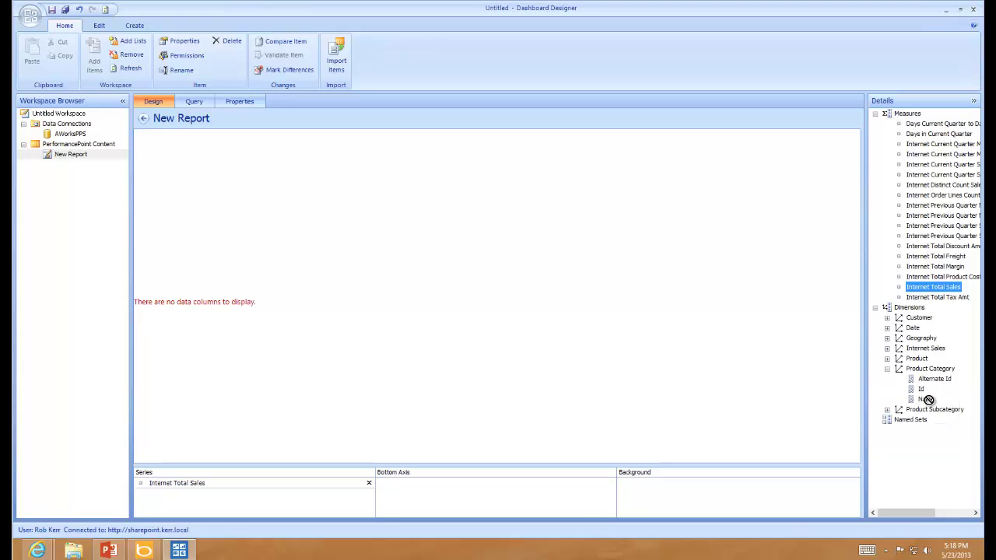
mouse_move(925, 399)
mouse_down()
mouse_move(577, 514)
mouse_move(574, 492)
mouse_up()
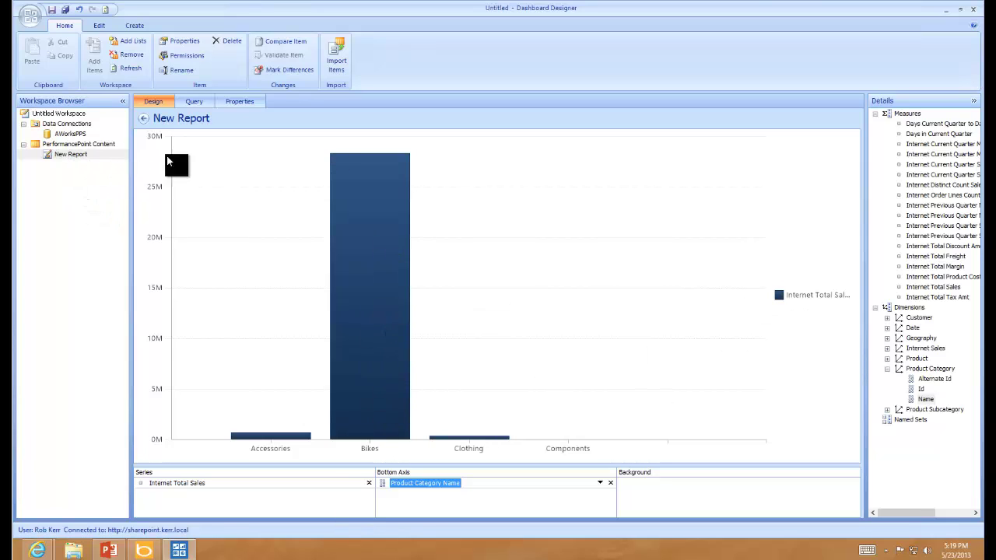
Name the report 'Test Report'.
click(230, 100)
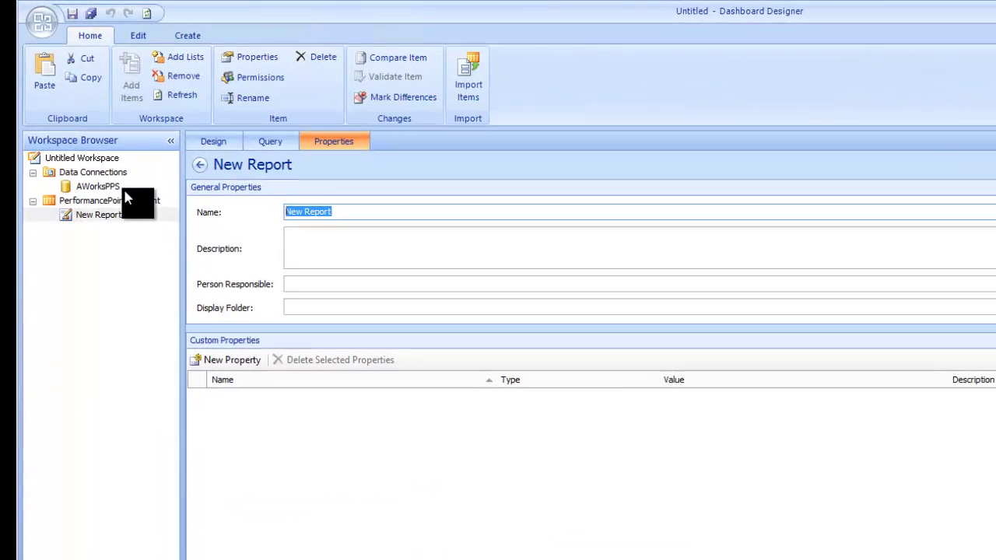
text(test Report)
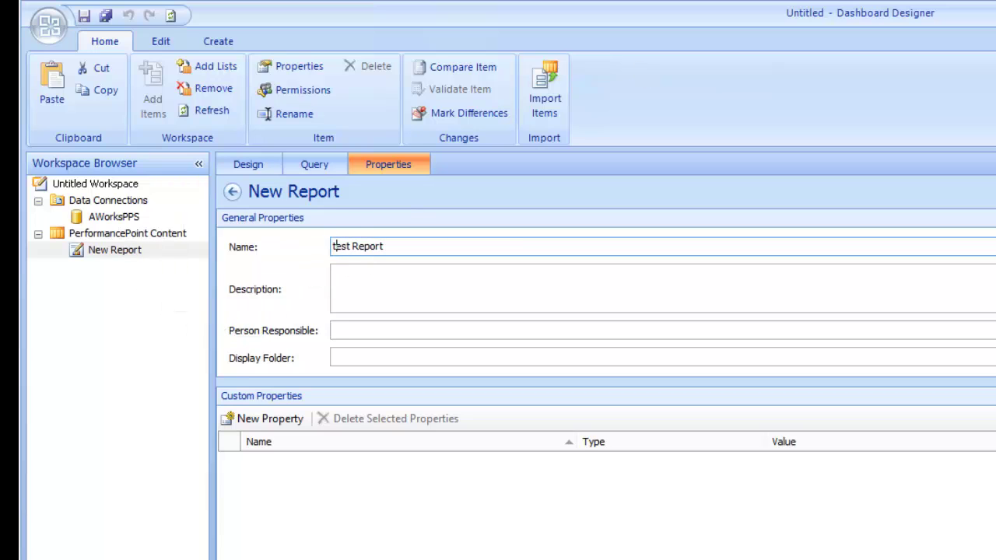
key(Delete)
text(T)
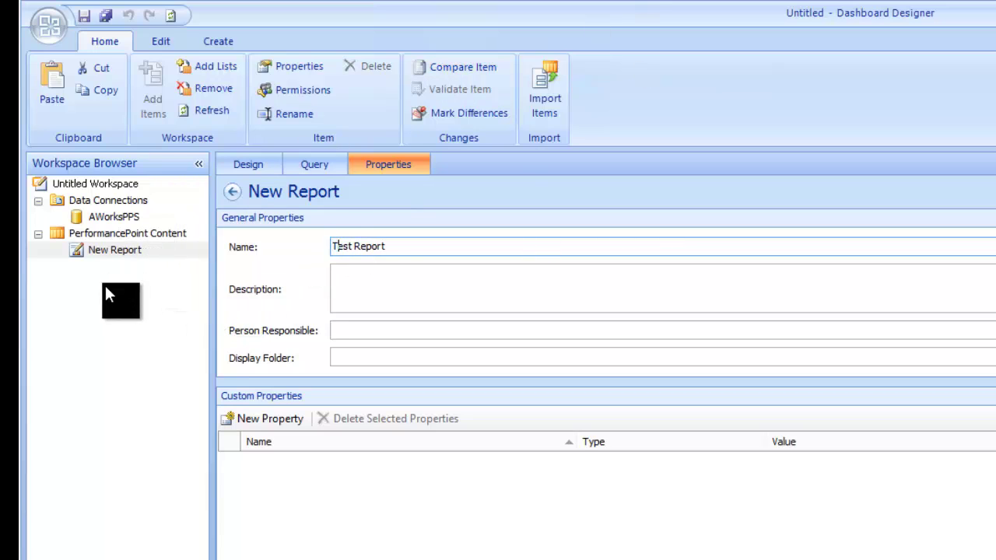
click(81, 19)
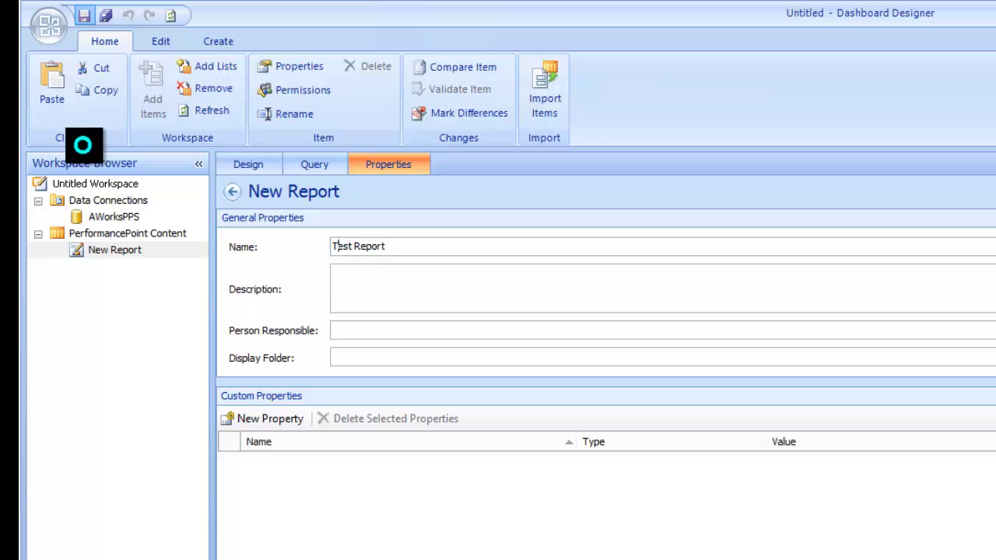
Create a Member Selection filter from AWorksPPS on the Date Calendar Year dimension.
right_click(99, 232)
mouse_move(143, 246)
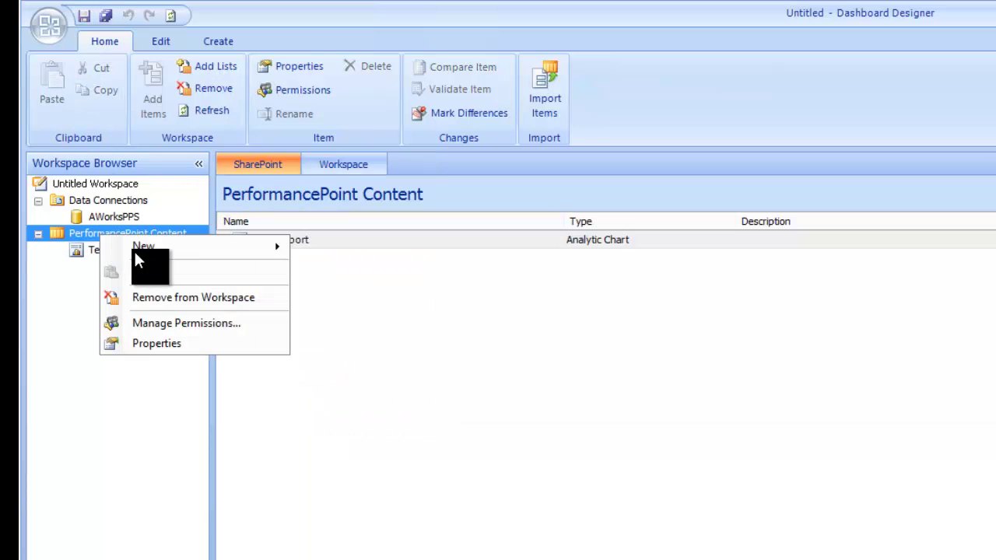
click(333, 266)
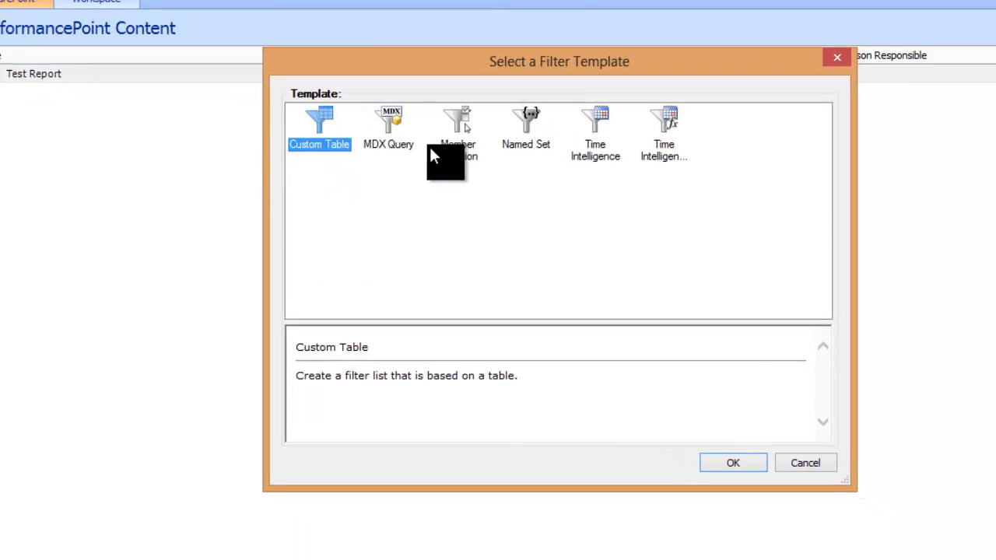
click(457, 124)
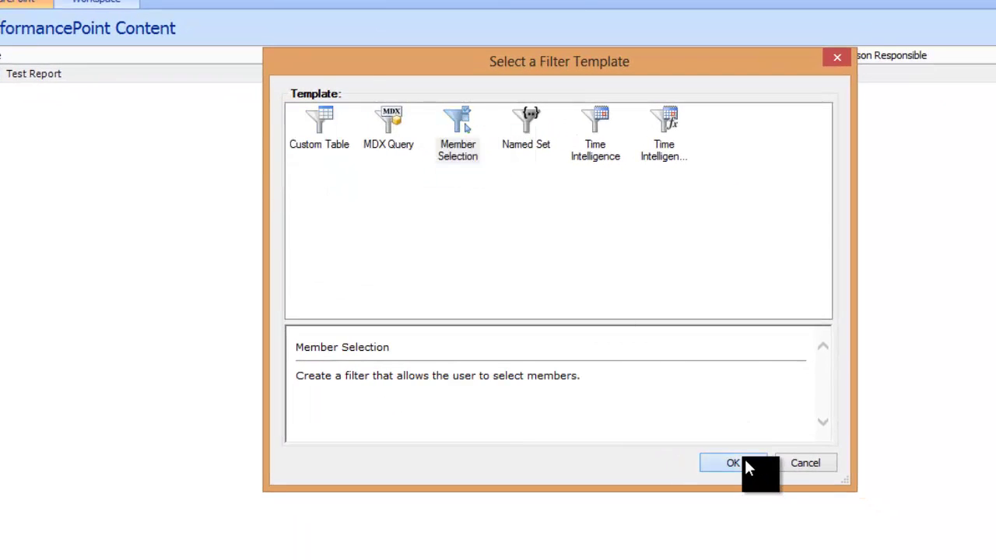
click(735, 463)
click(498, 253)
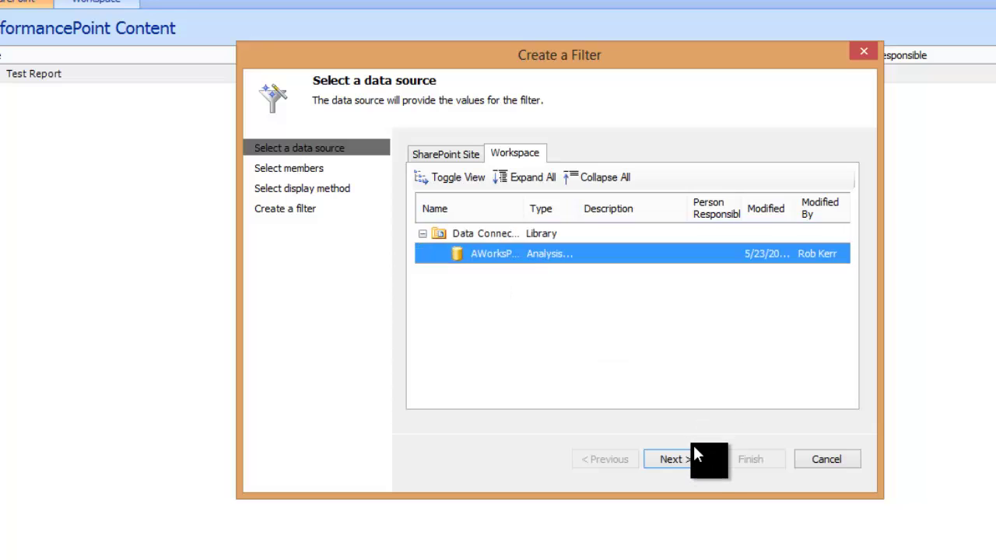
click(691, 458)
click(778, 182)
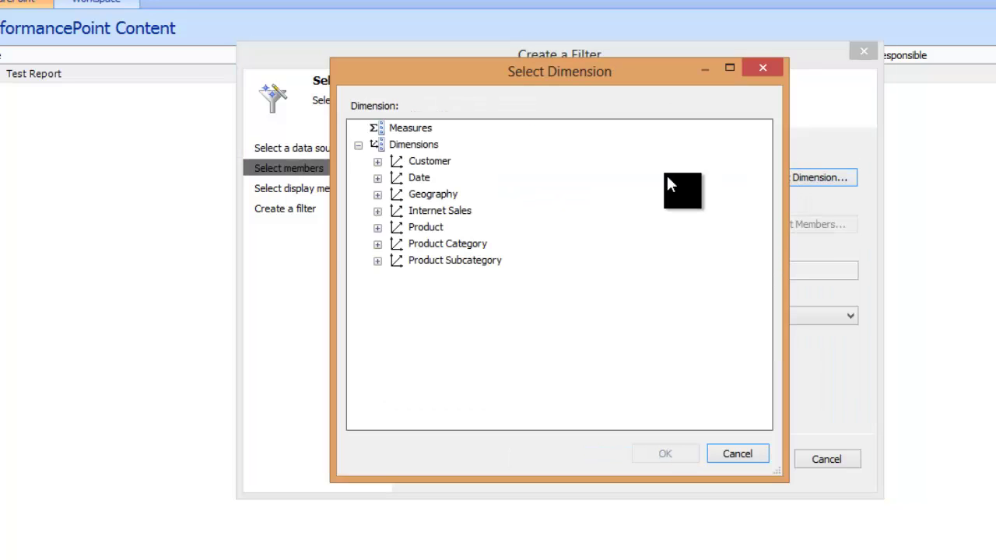
click(375, 177)
click(432, 195)
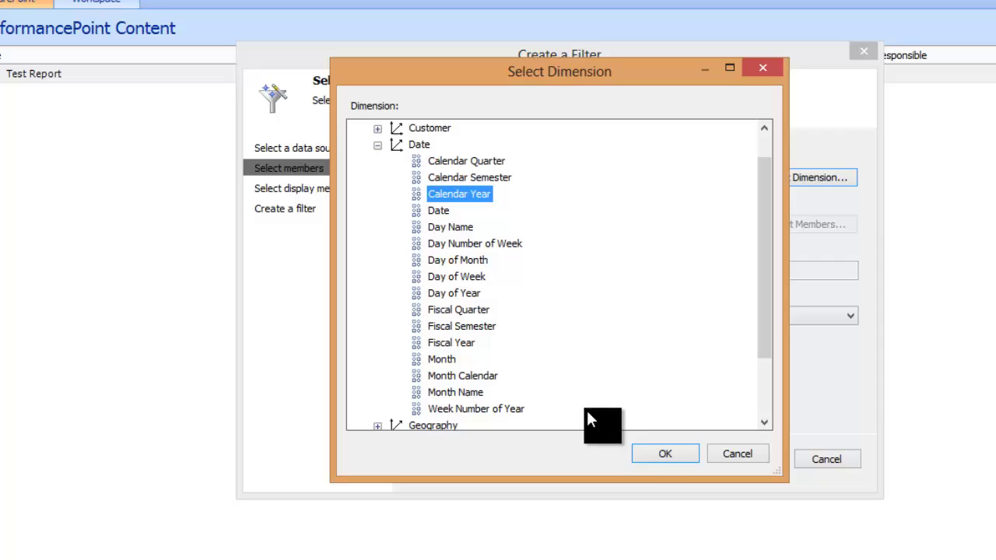
click(652, 449)
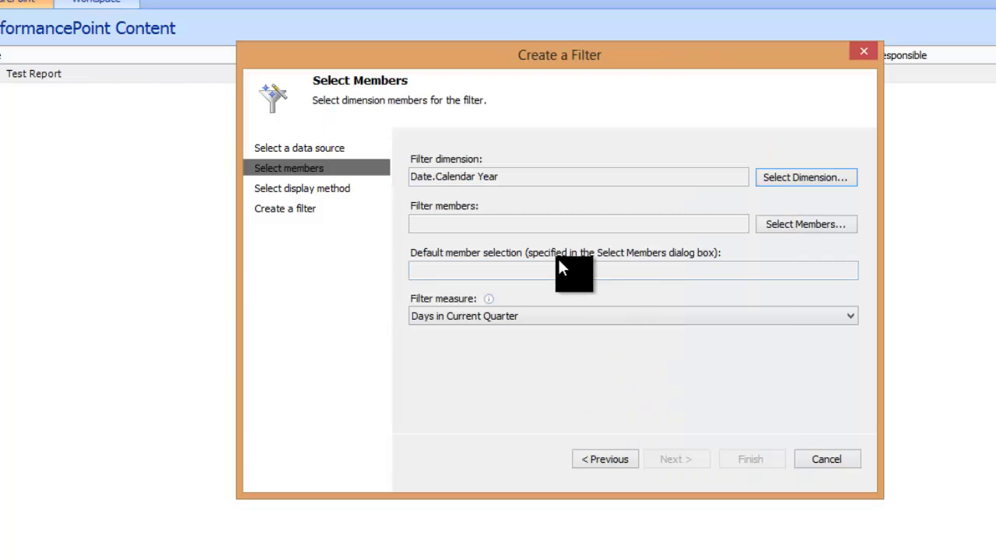
Select the years 2002, 2003 and 2004 as filter members.
click(792, 222)
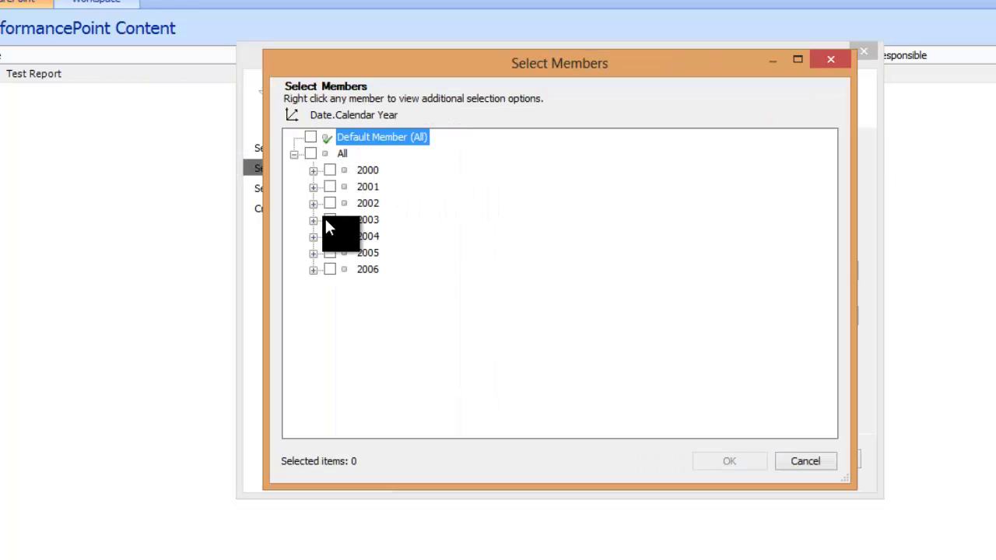
click(329, 204)
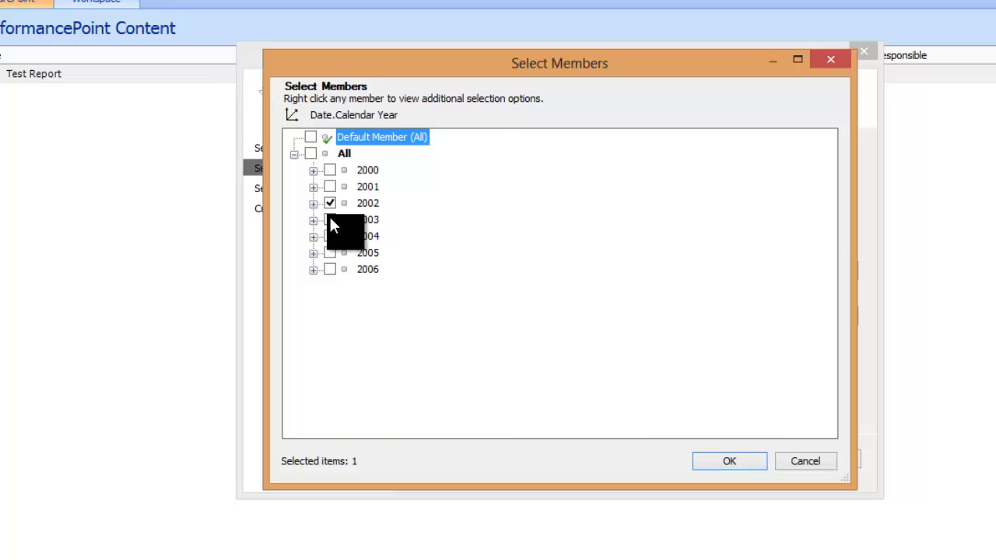
click(330, 235)
click(700, 464)
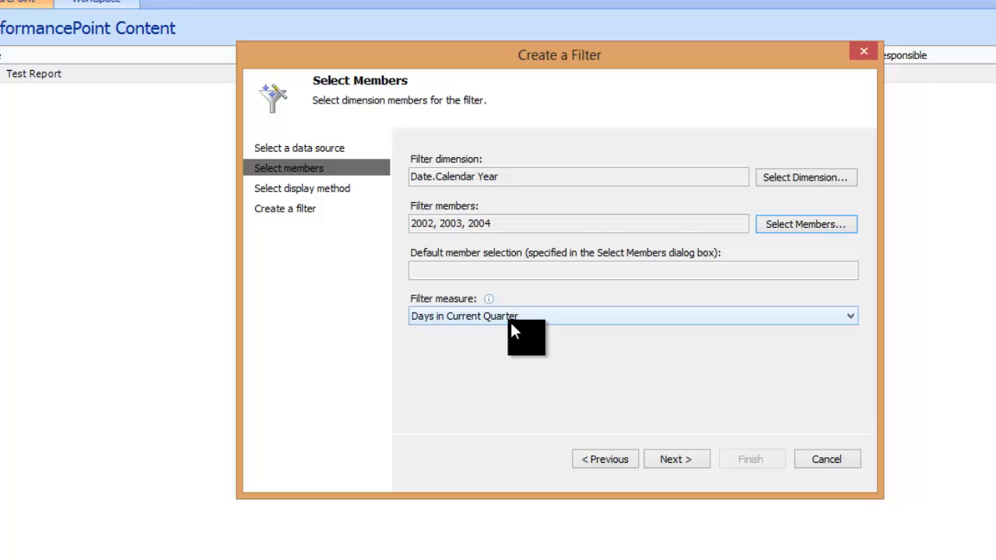
Use Internet Total Sales as the measure, display as a List, and name the filter 'Year'.
click(510, 318)
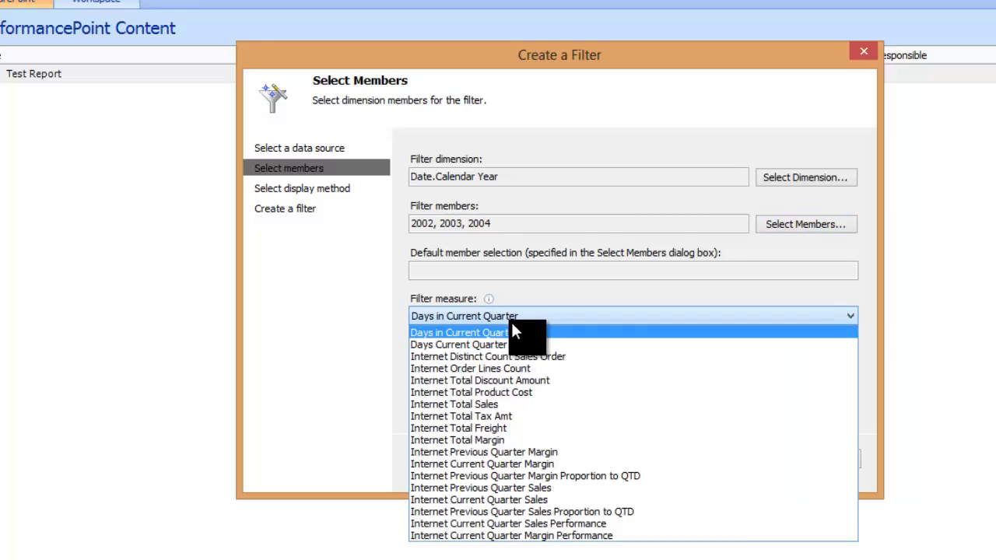
click(467, 404)
click(674, 459)
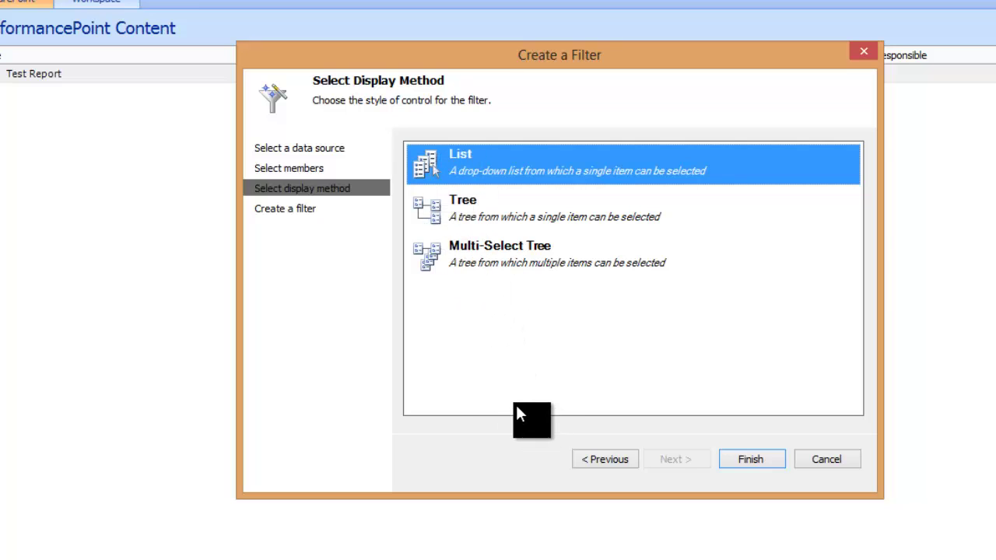
click(740, 459)
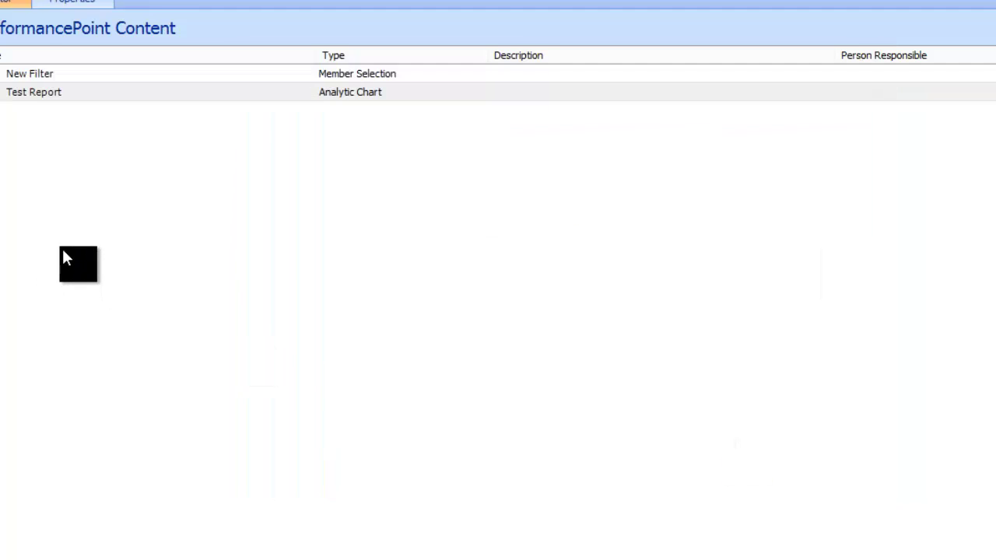
text(Year)
key(Return)
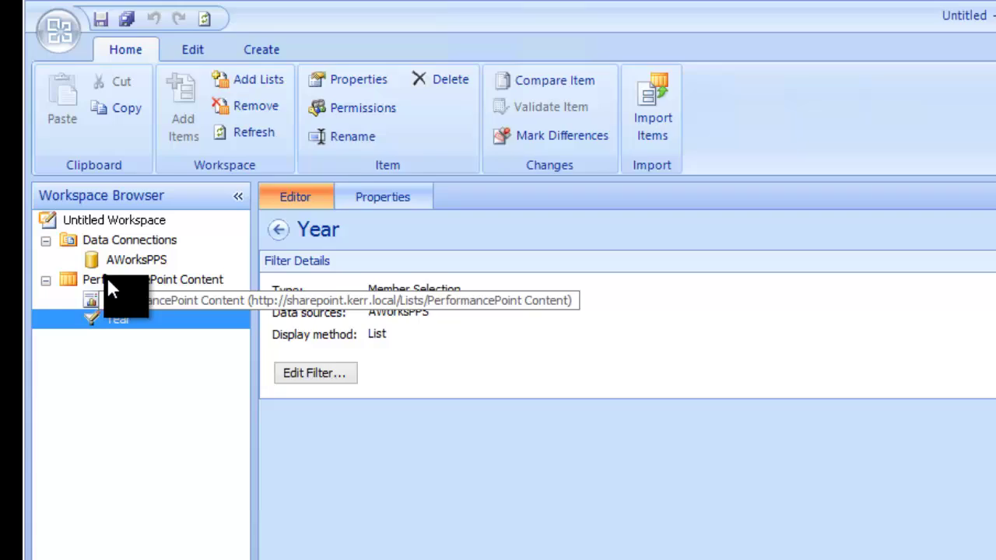
Create a new dashboard using the 1 Zone template.
right_click(70, 195)
mouse_move(233, 329)
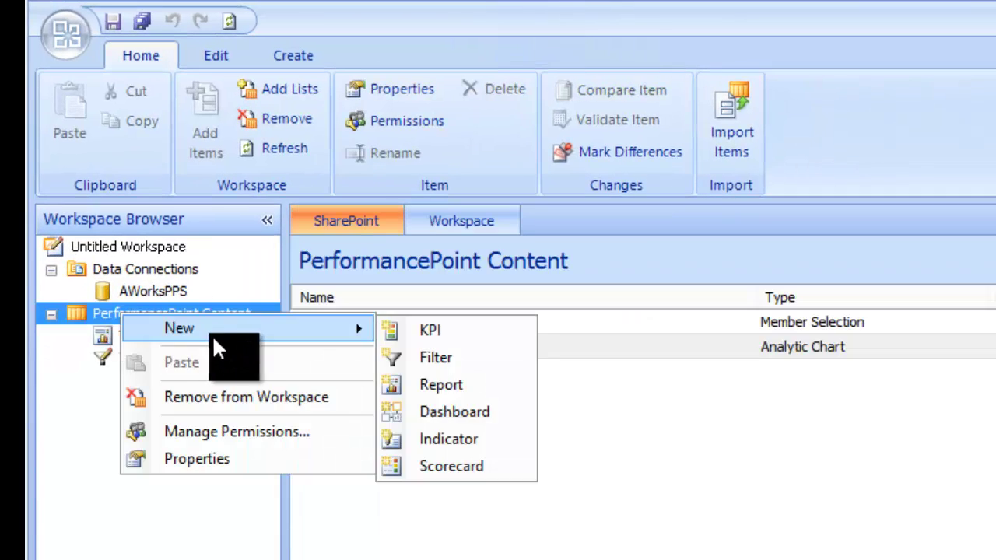
click(448, 414)
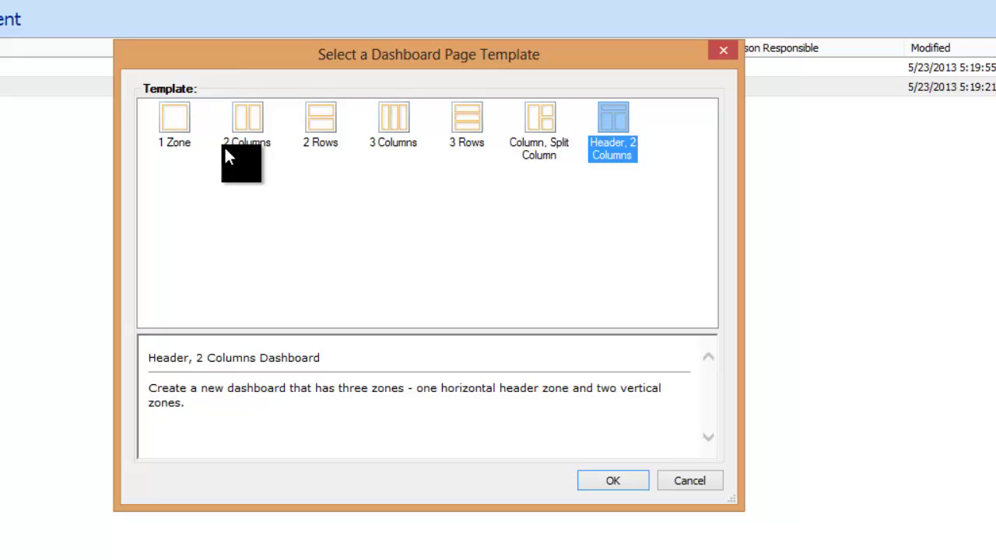
double_click(172, 116)
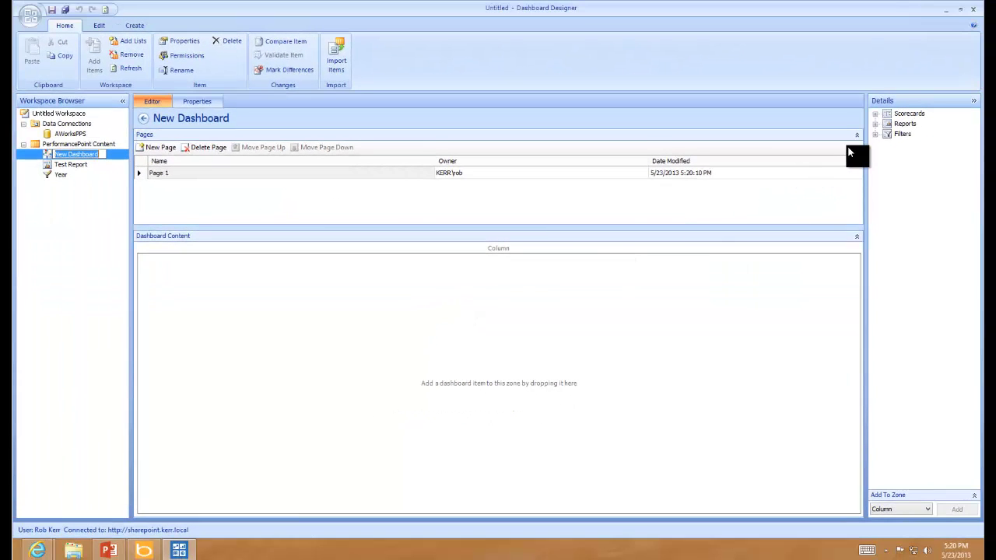
Place the Year filter and Test Report below it in the dashboard's zone.
click(875, 135)
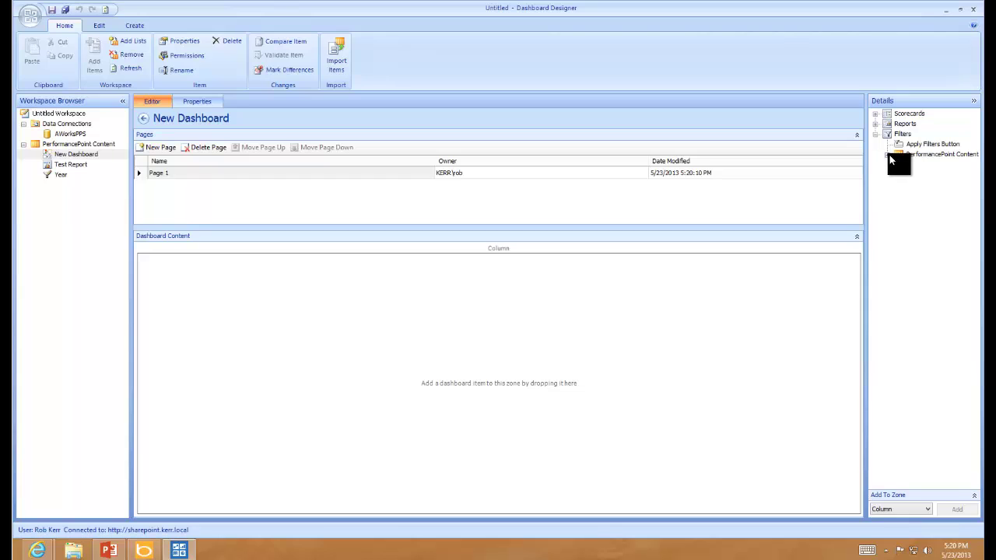
drag(918, 169, 825, 255)
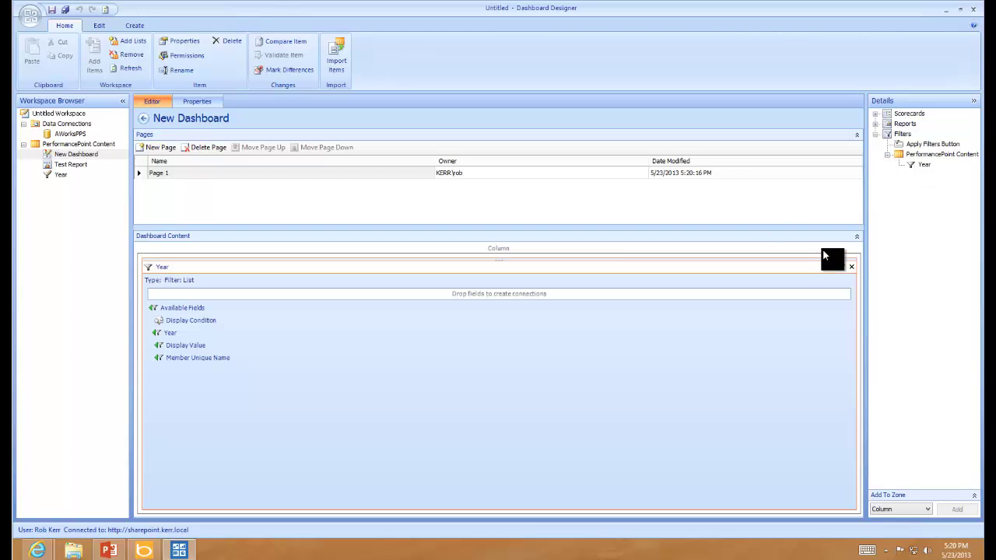
click(876, 125)
click(887, 135)
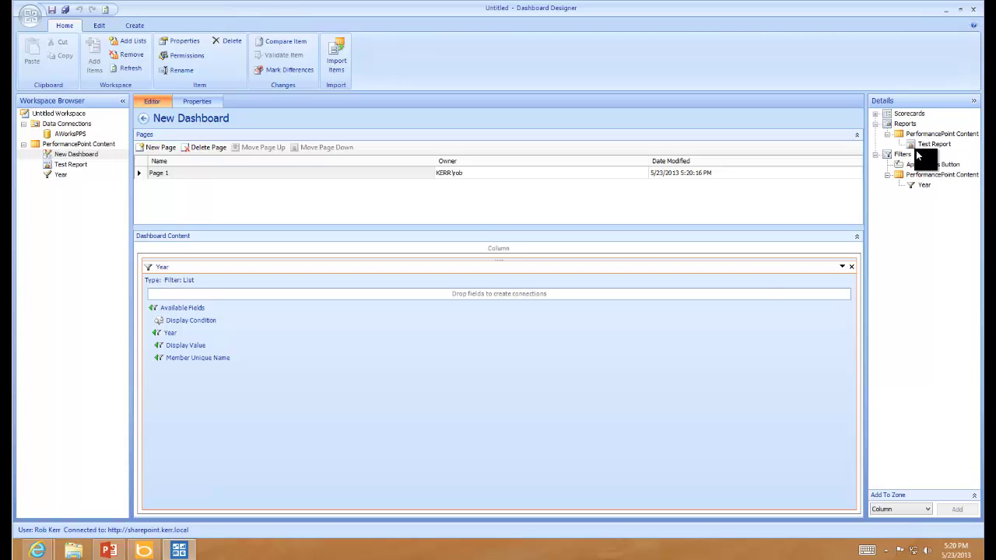
drag(930, 144, 608, 419)
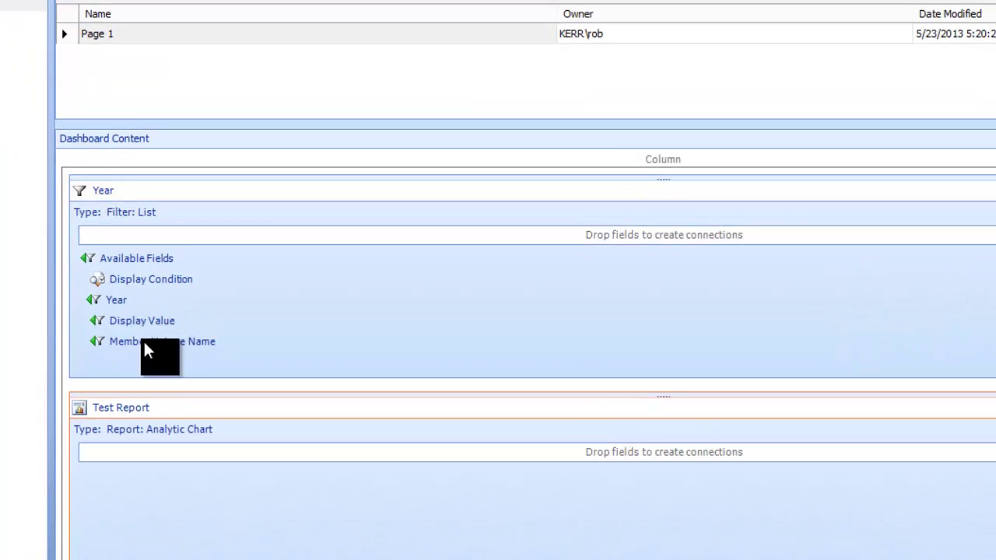
Attempt linking Member Unique Name to Test Report, then cancel because no year field exists.
drag(188, 358, 309, 457)
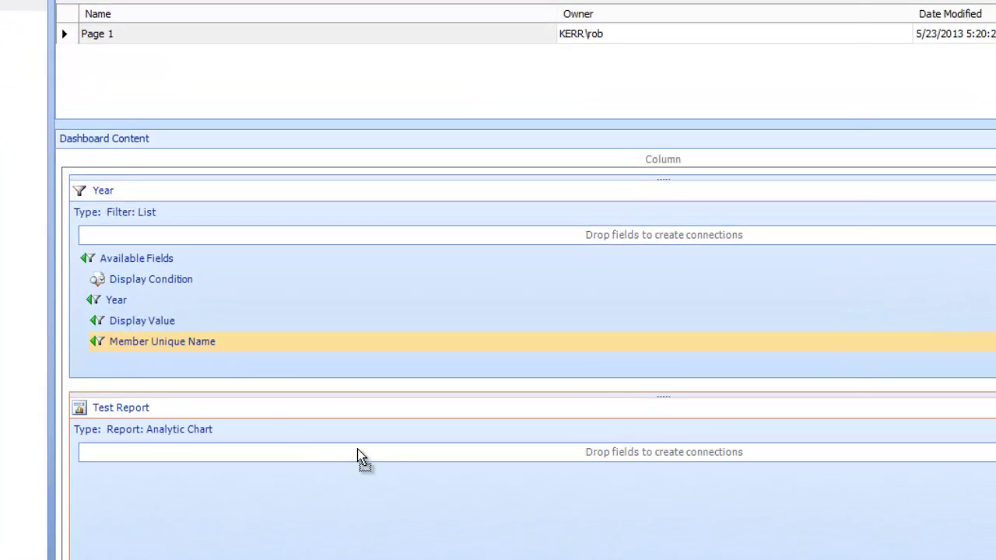
drag(349, 508, 356, 455)
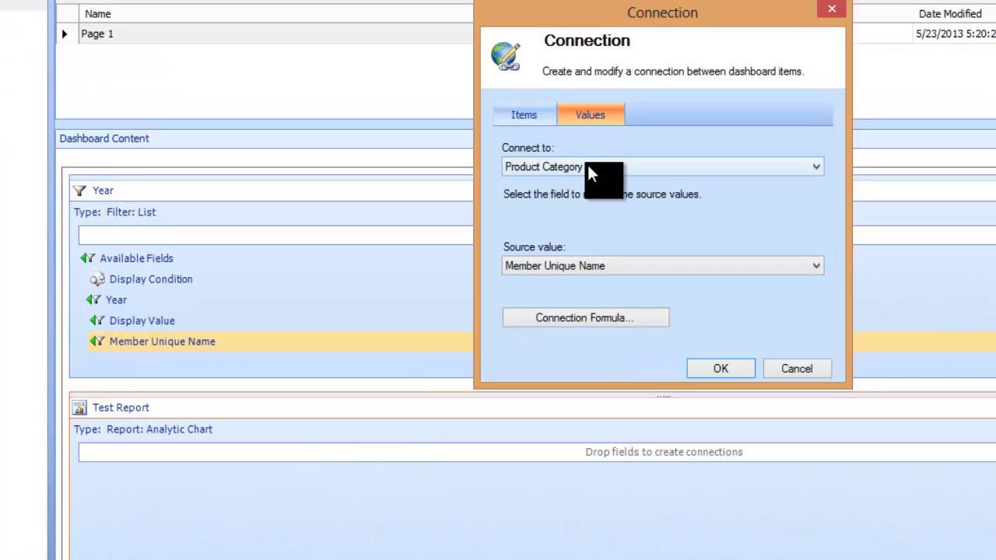
click(630, 171)
click(793, 369)
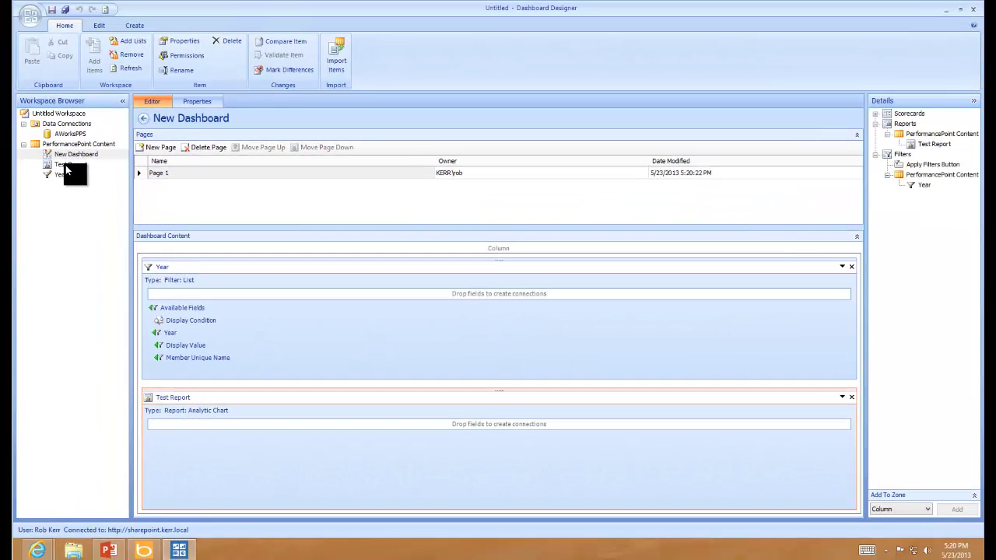
Add Date Calendar Year to Test Report's chart background.
click(69, 164)
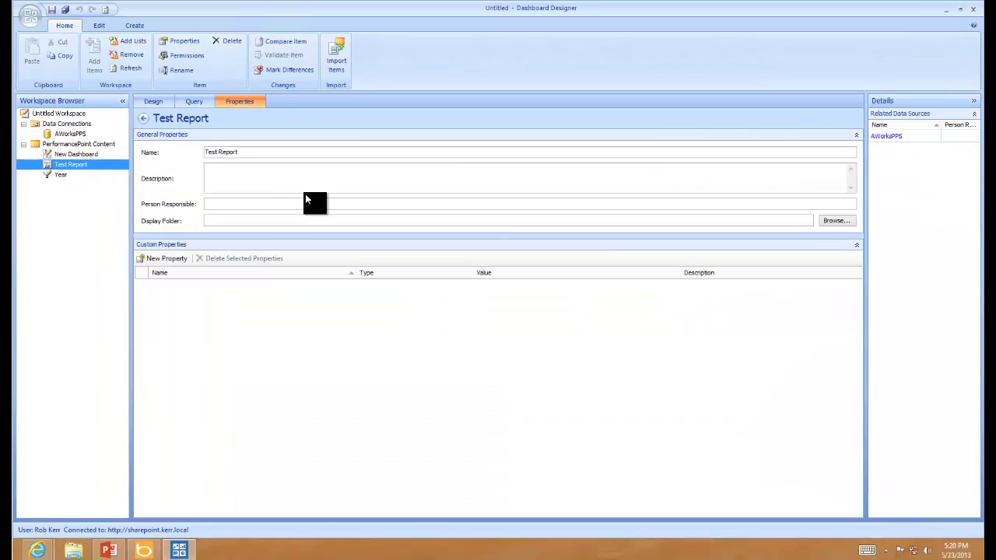
click(156, 101)
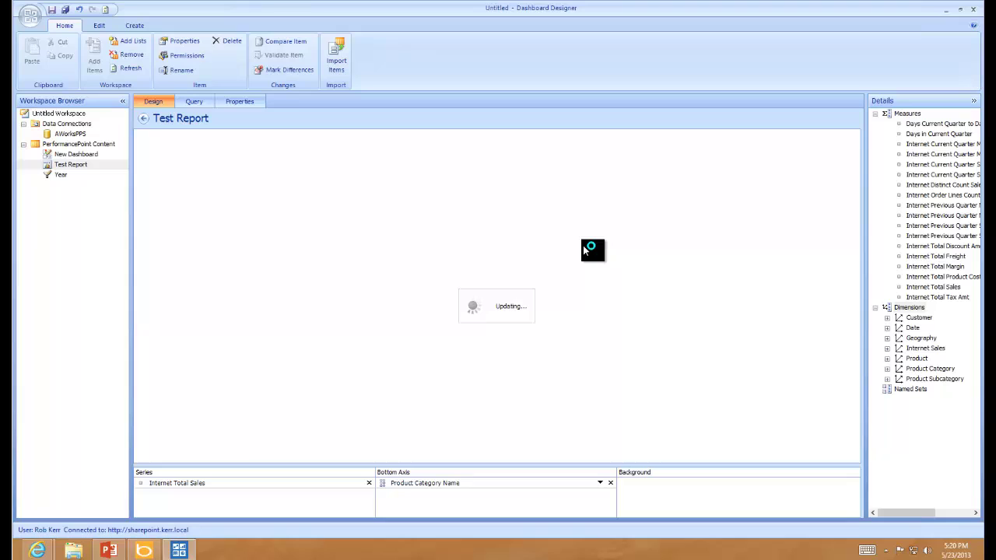
click(920, 309)
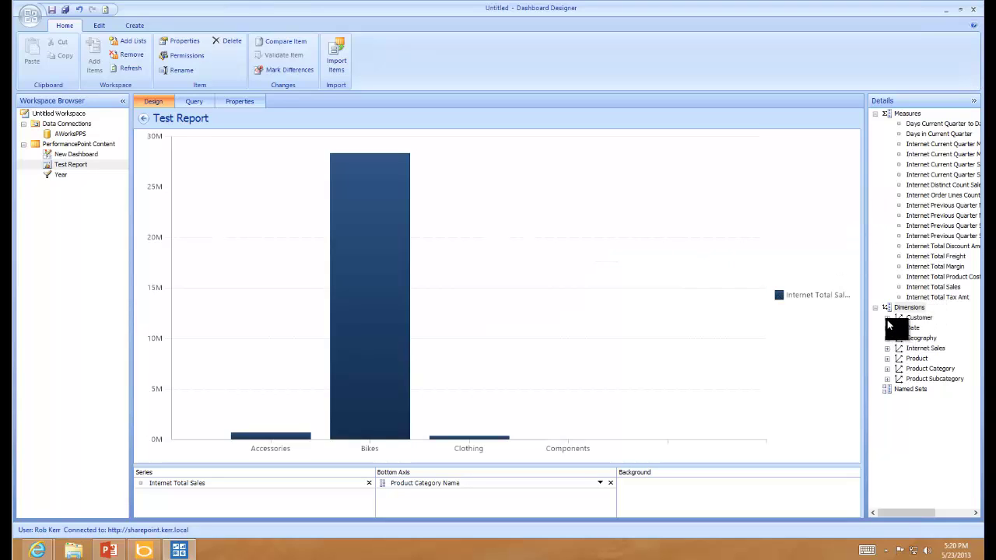
click(887, 328)
drag(937, 358, 739, 483)
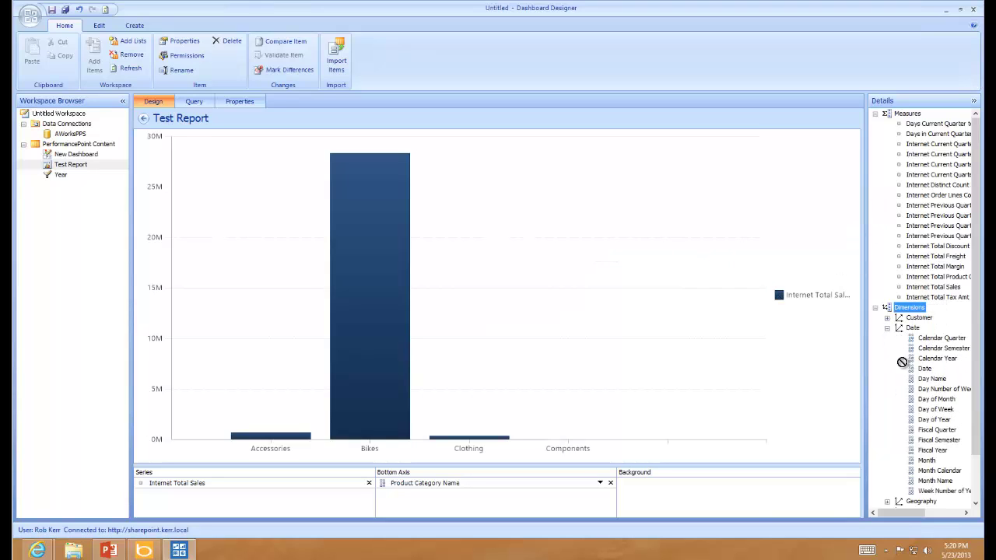
On the dashboard, connect Year's Member Unique Name to Test Report's Calendar Year.
click(72, 154)
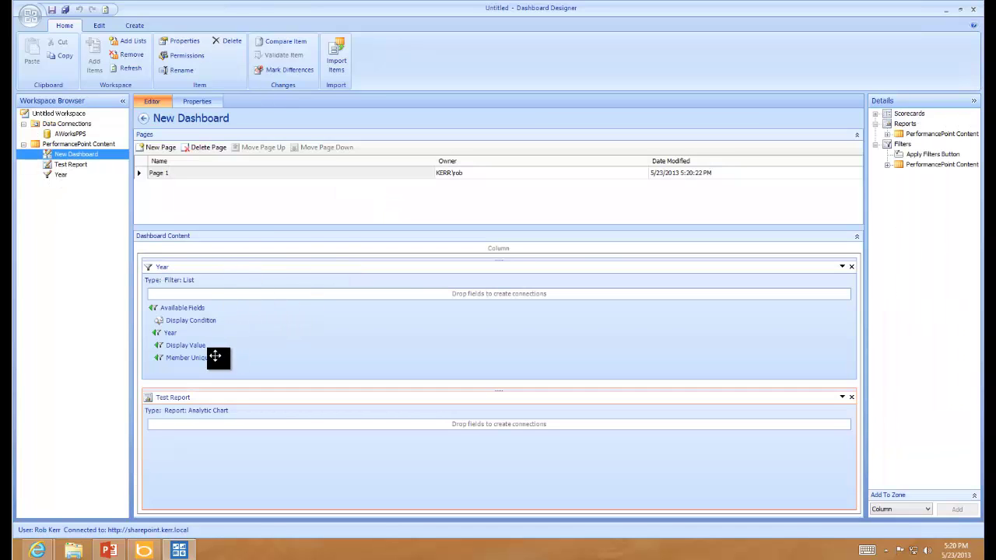
drag(217, 428, 216, 426)
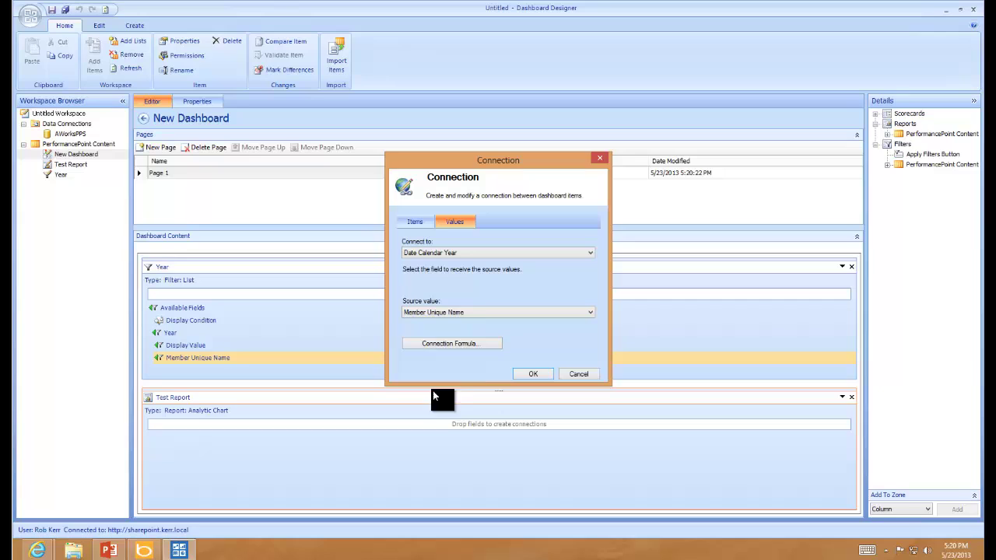
click(532, 373)
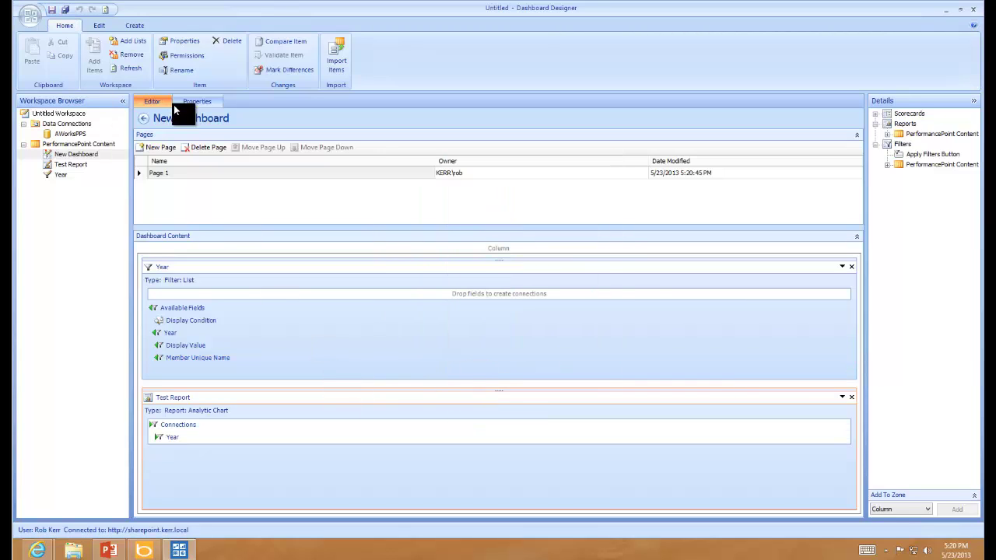
Name the dashboard 'Test Dashboard' and deploy it into SharePoint's Dashboards library.
click(197, 103)
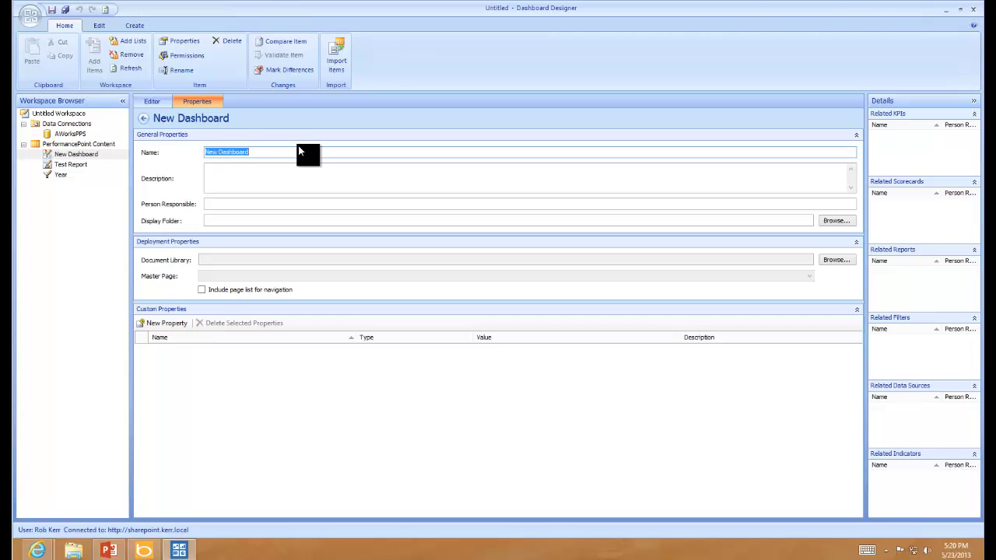
text(Test Dashboard)
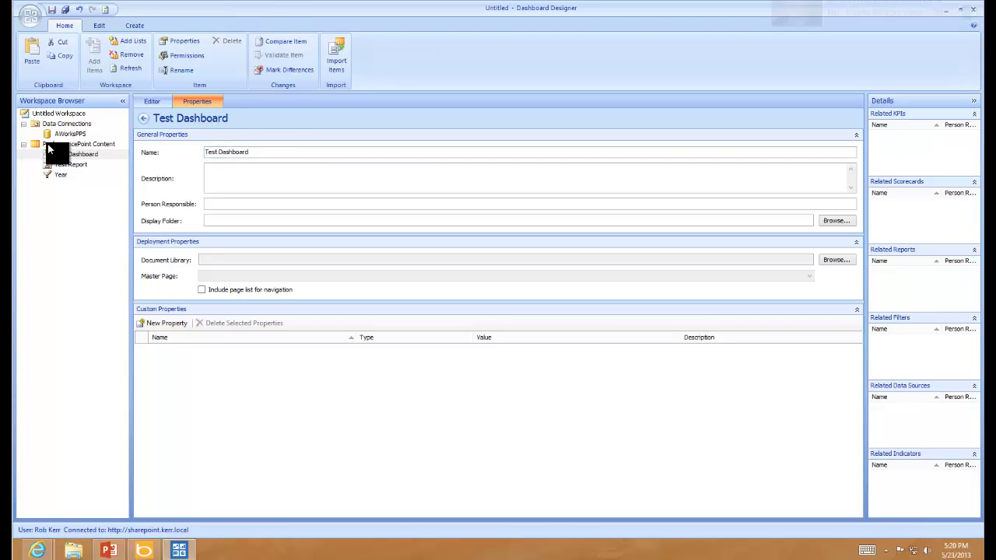
right_click(66, 155)
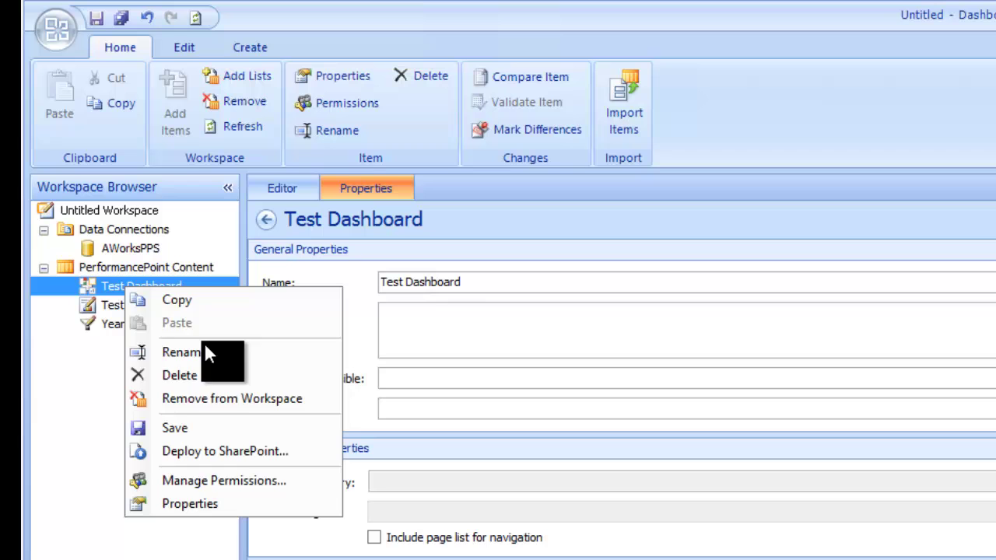
click(201, 455)
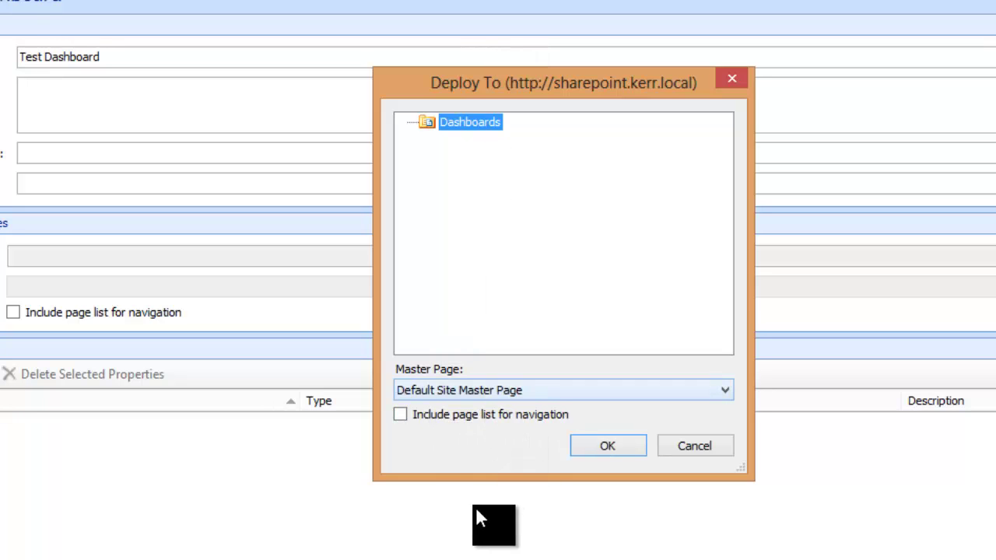
click(596, 440)
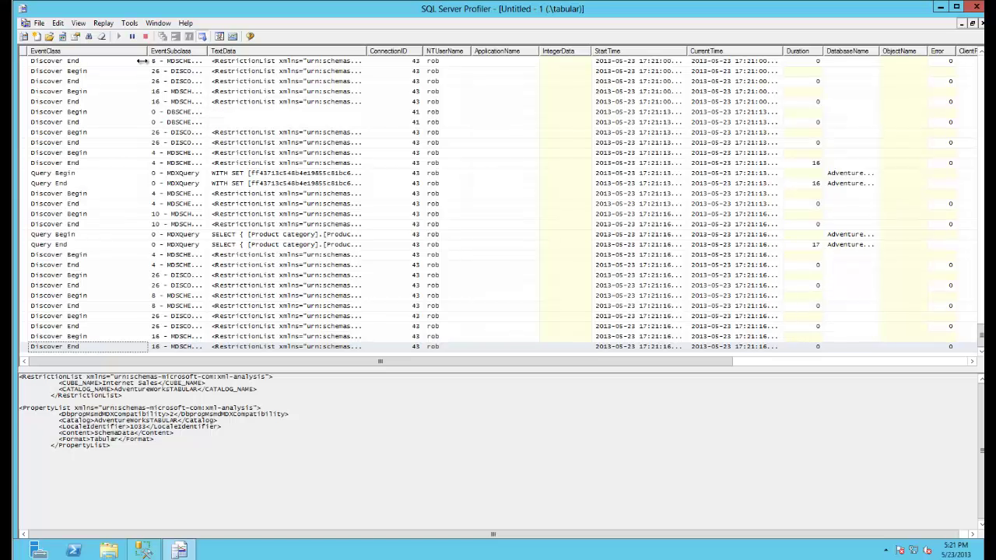
Clear the Profiler trace and switch the dashboard's Year filter to 2003.
click(101, 36)
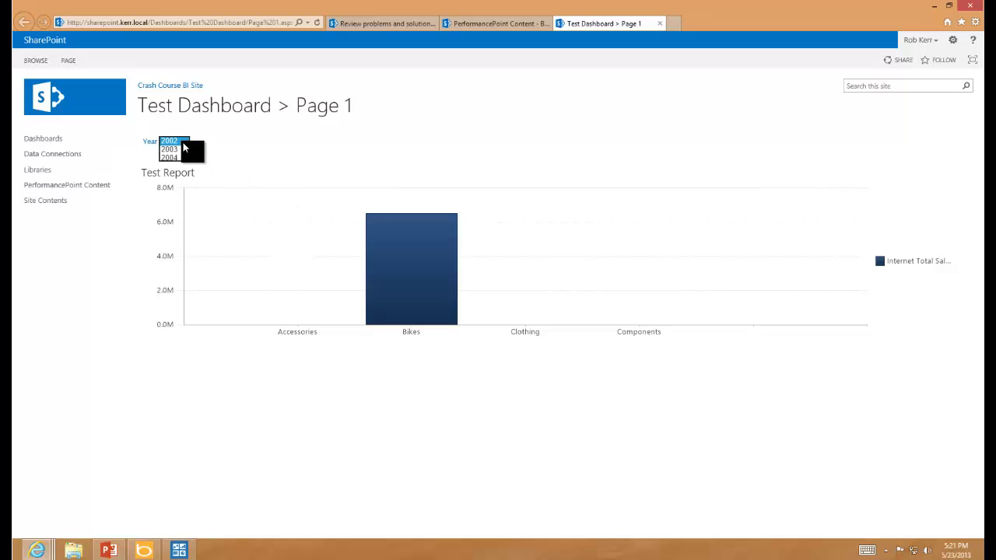
click(176, 150)
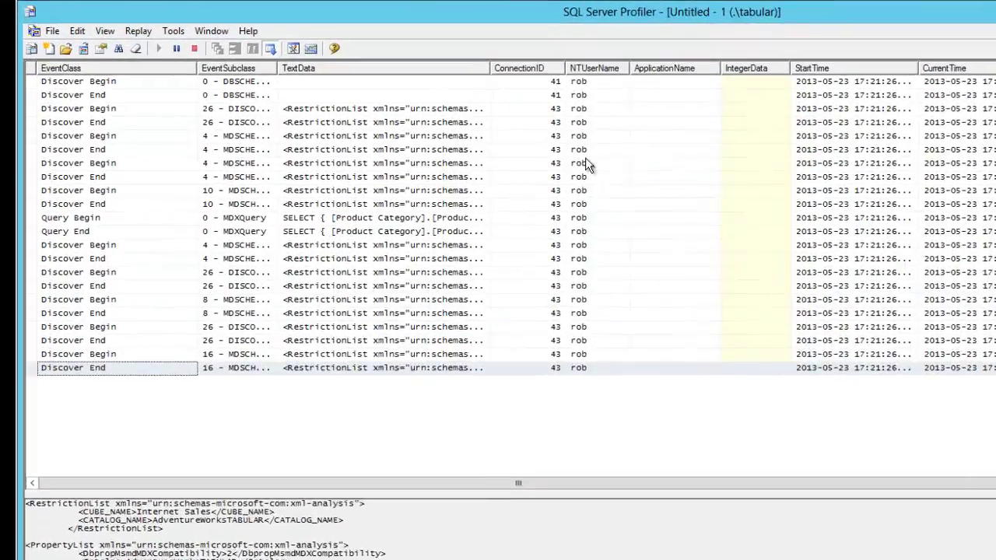
Select a Discover End event in the trace to inspect it.
click(585, 155)
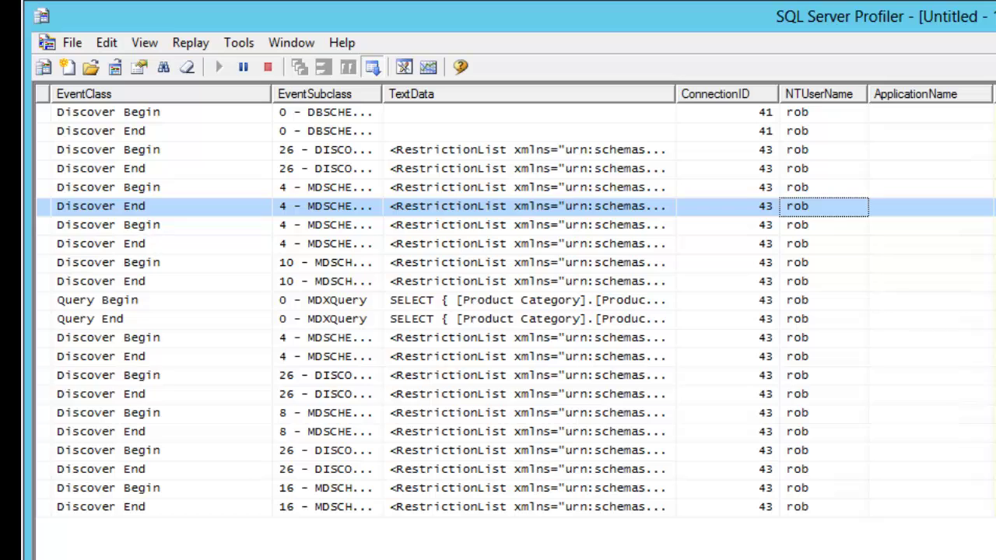